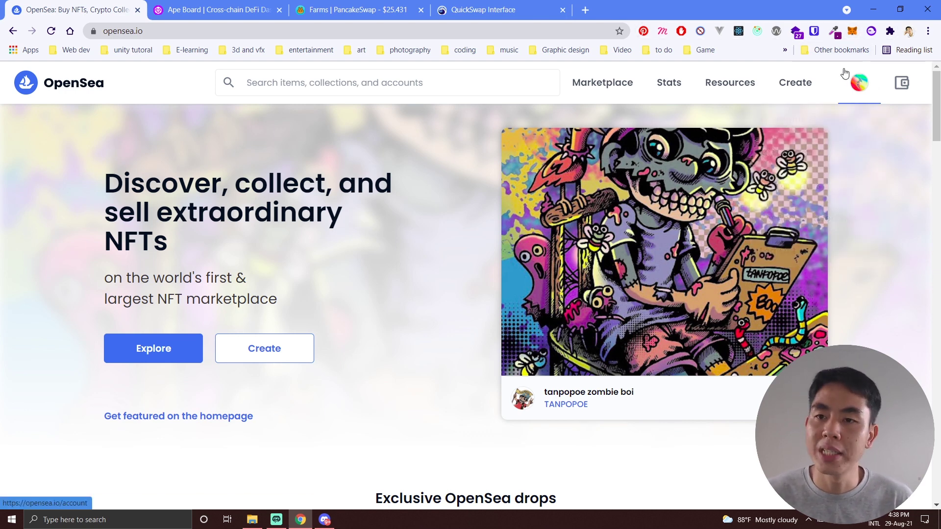
Check the account and active network in the MetaMask wallet.
{"action": "left_click", "coordinate": [851, 32]}
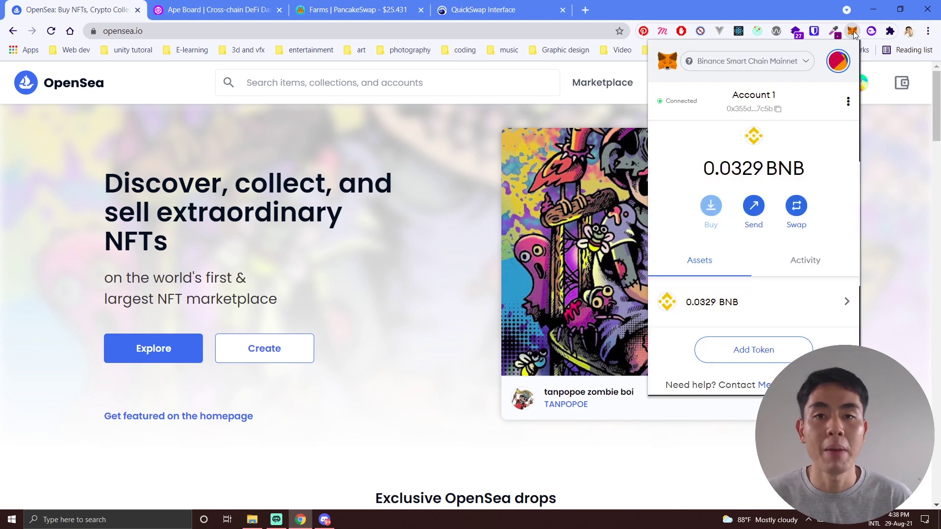
{"action": "left_click", "coordinate": [852, 31]}
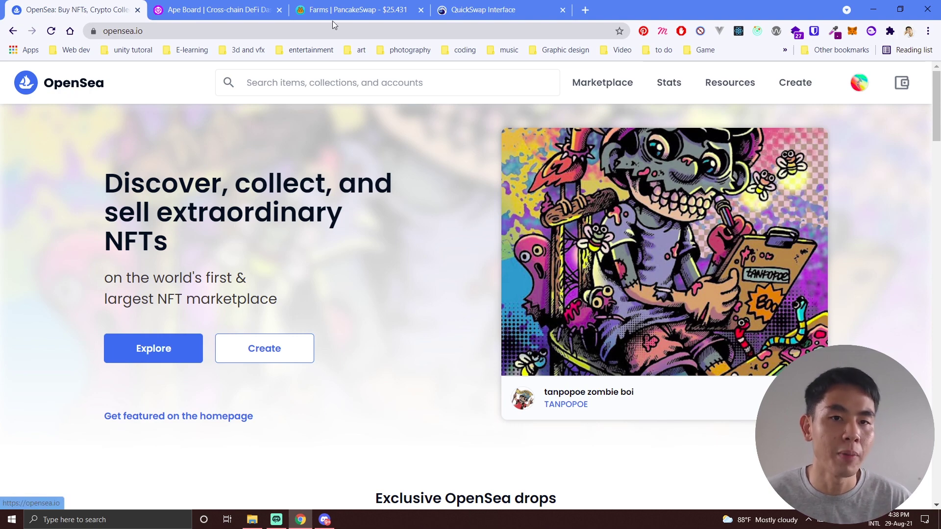
Switch to PancakeSwap and browse its Farms page and Syrup Pools list.
{"action": "left_click", "coordinate": [365, 11]}
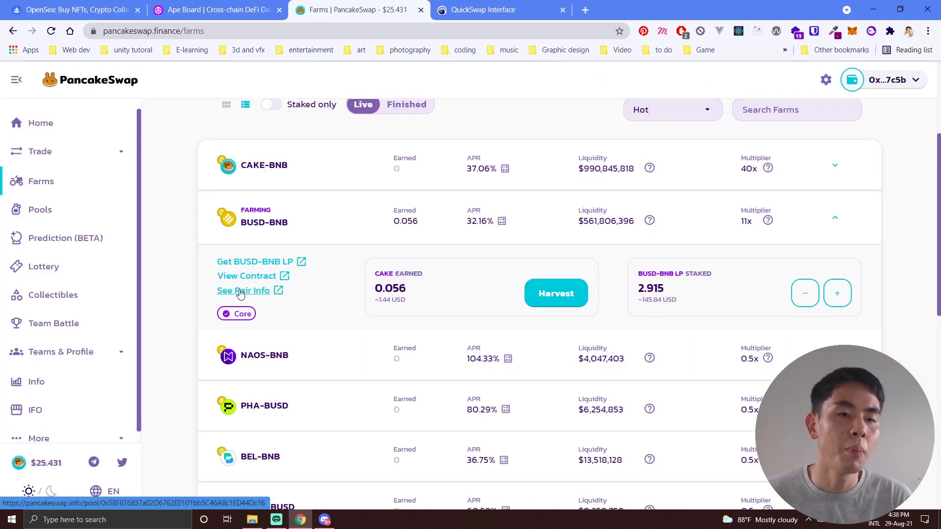
{"action": "scroll", "coordinate": [189, 243], "scroll_direction": "up", "scroll_amount": 4}
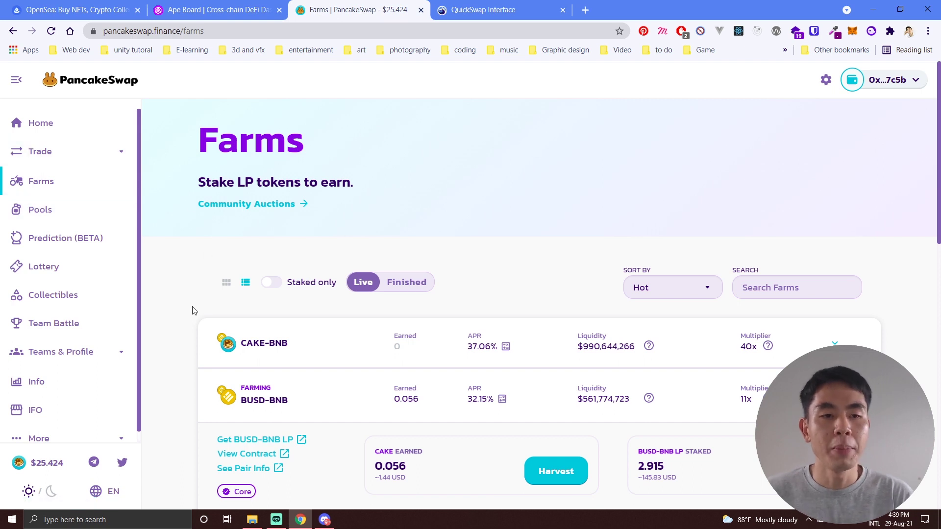
{"action": "left_click", "coordinate": [64, 208]}
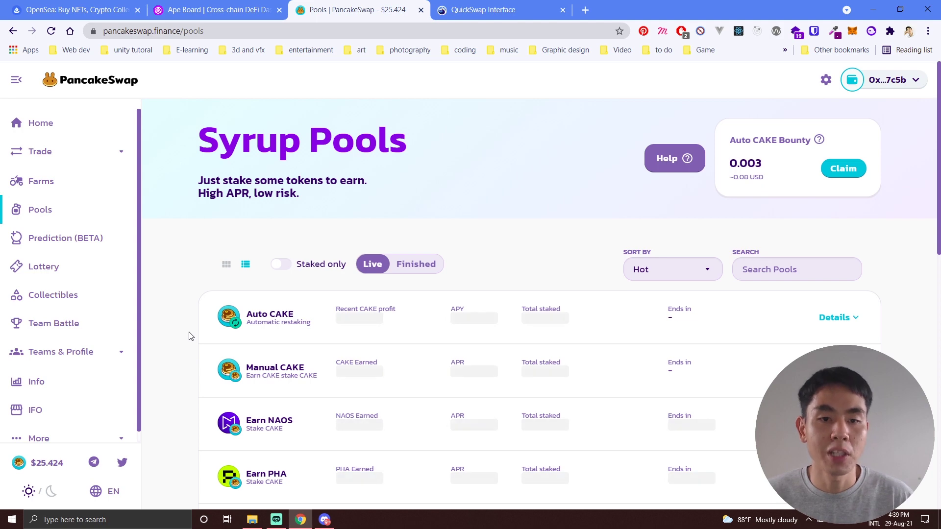
{"action": "scroll", "coordinate": [188, 336], "scroll_direction": "down", "scroll_amount": 2}
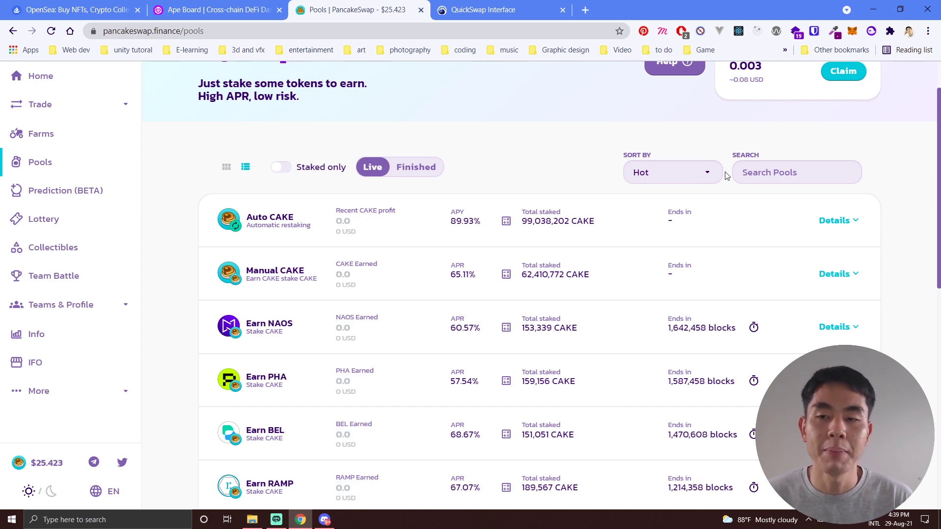
View the list of networks available in the MetaMask wallet, including Binance Smart Chain Mainnet.
{"action": "left_click", "coordinate": [853, 32]}
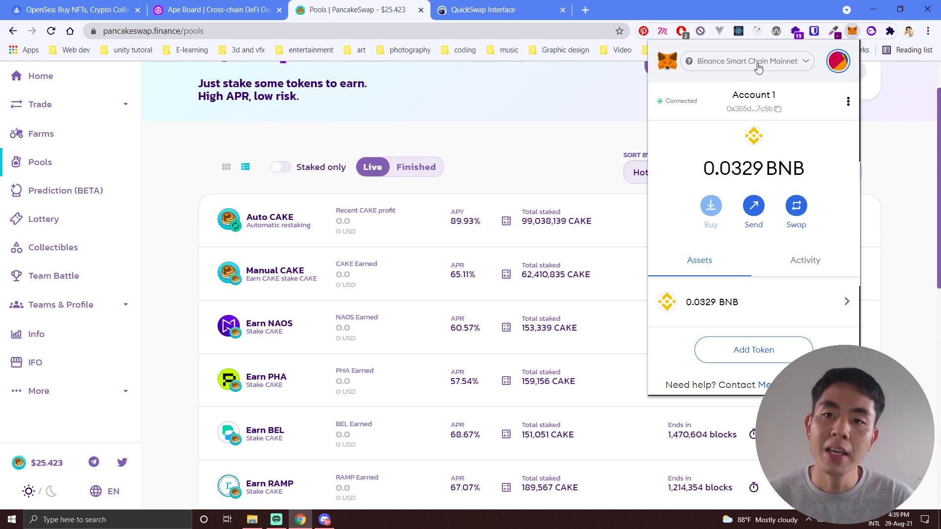
{"action": "left_click", "coordinate": [722, 62]}
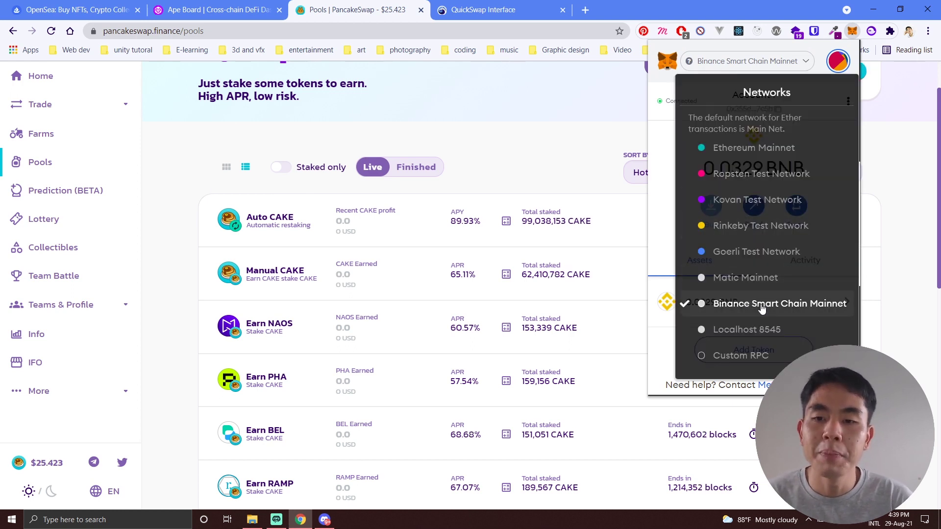
{"action": "left_click", "coordinate": [877, 225]}
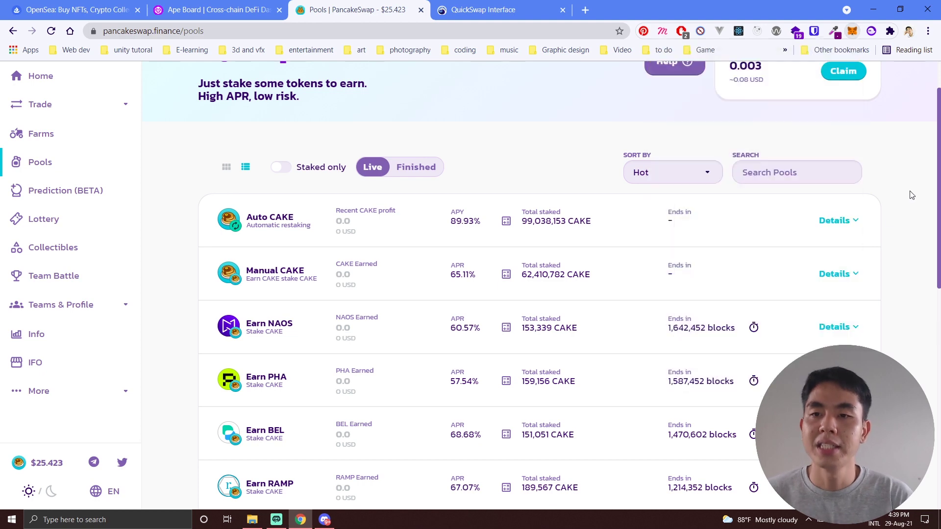
{"action": "left_click", "coordinate": [852, 32]}
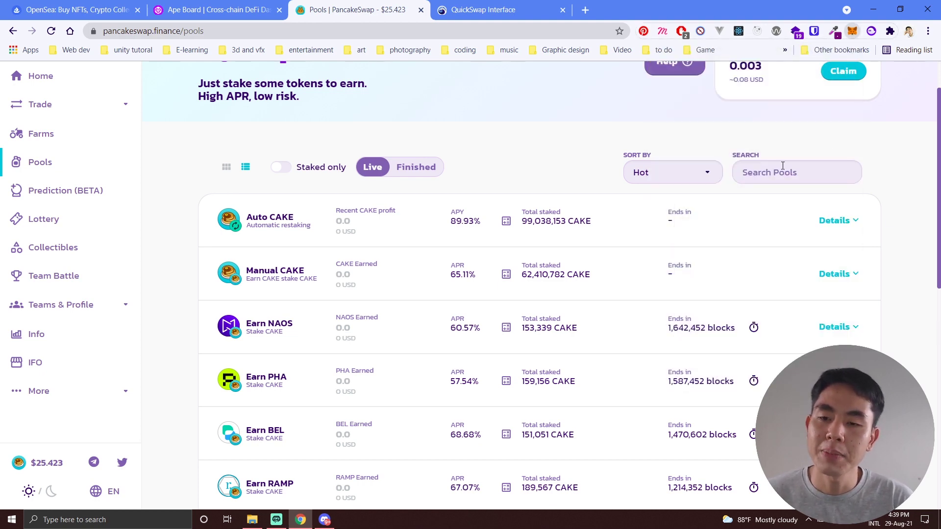
Search Google in a new tab for "metamask binance smart chain".
{"action": "left_click", "coordinate": [585, 10]}
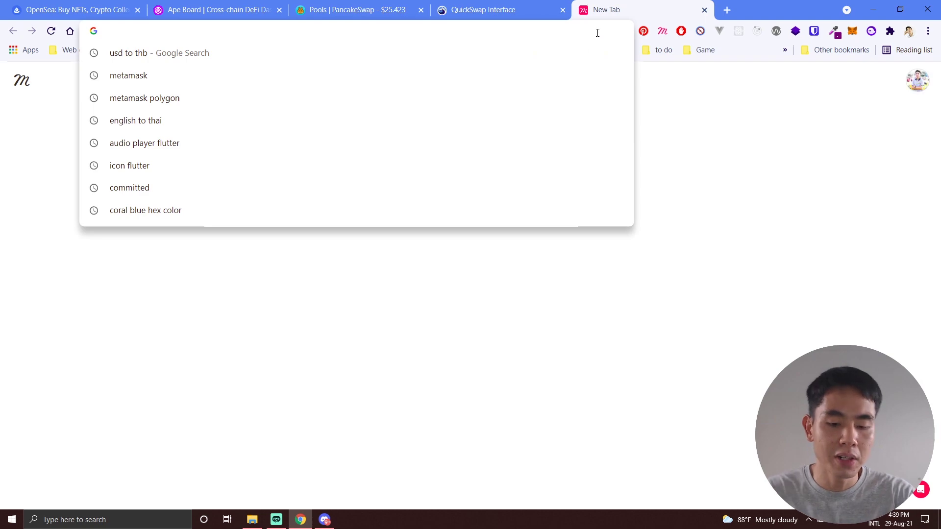
{"action": "type", "text": "metmas"}
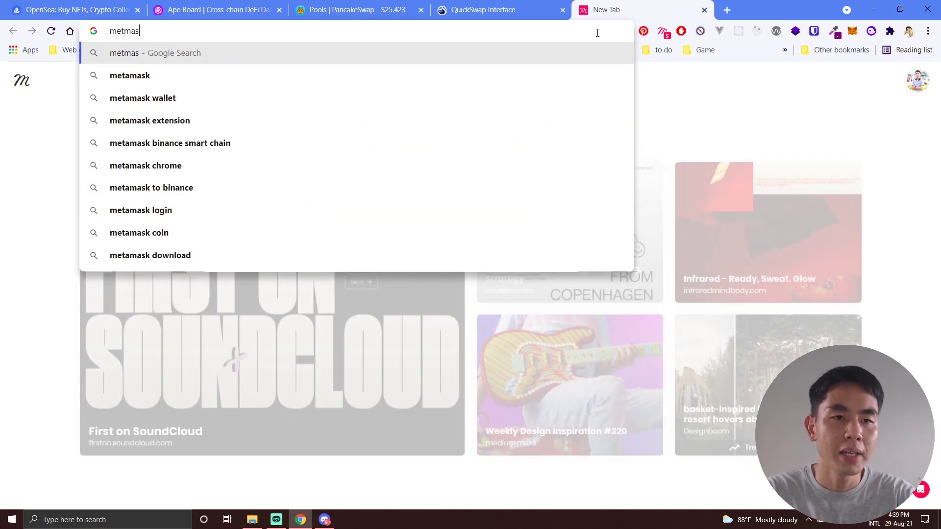
{"action": "key", "text": "BackSpace"}
{"action": "key", "text": "BackSpace"}
{"action": "key", "text": "BackSpace"}
{"action": "type", "text": "a"}
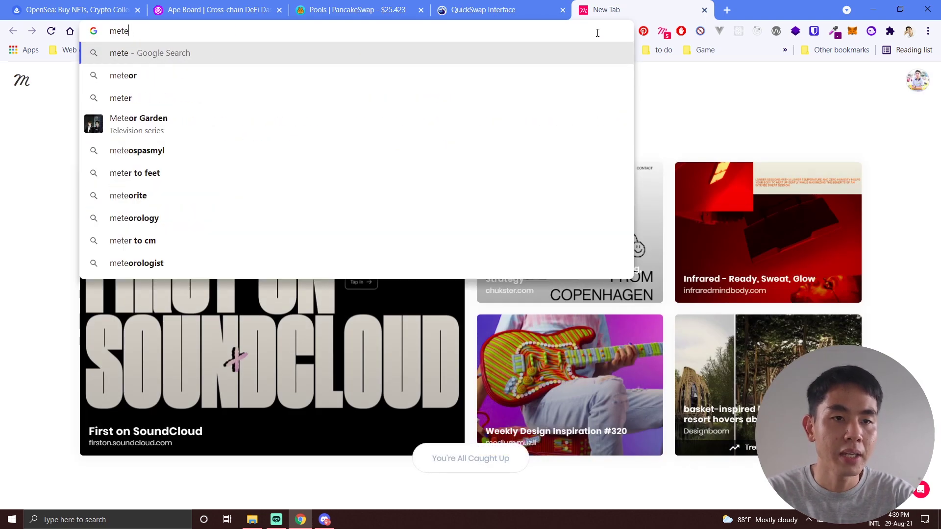
{"action": "key", "text": "BackSpace"}
{"action": "type", "text": "amask "}
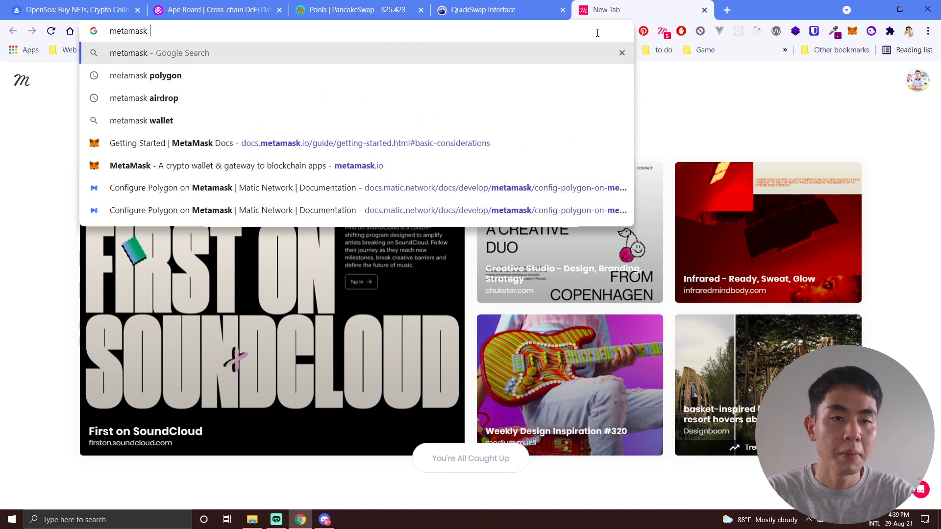
{"action": "type", "text": "binan"}
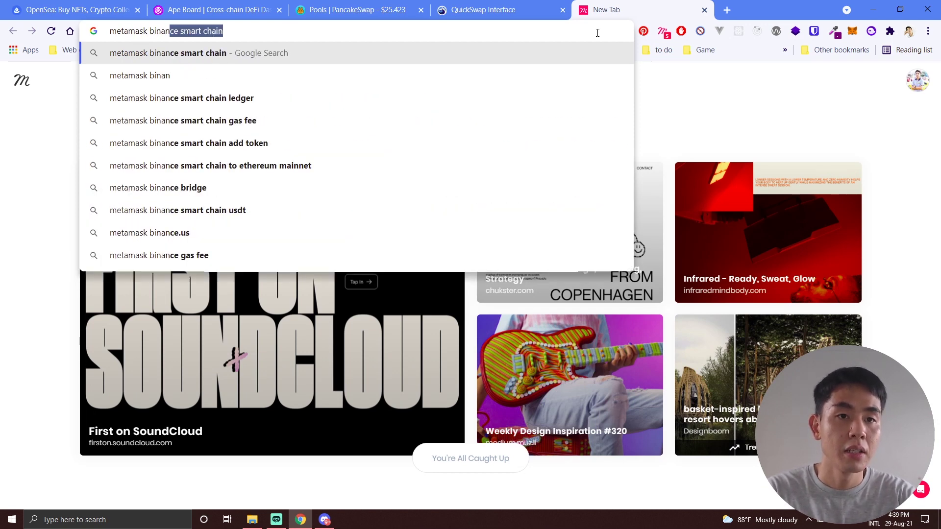
{"action": "key", "text": "Return"}
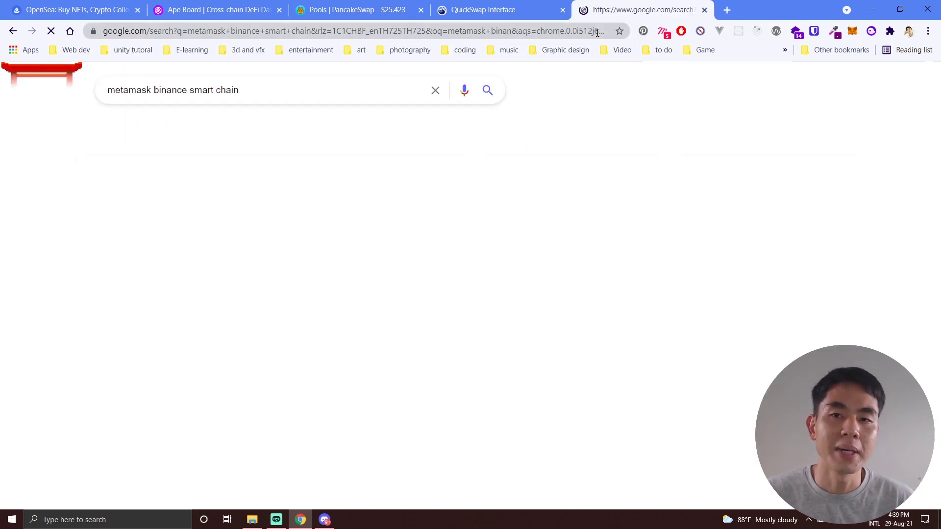
Open the Binance Academy article "Connecting MetaMask to Binance Smart Chain" and find its Mainnet network parameters.
{"action": "scroll", "coordinate": [54, 213], "scroll_direction": "down", "scroll_amount": 1}
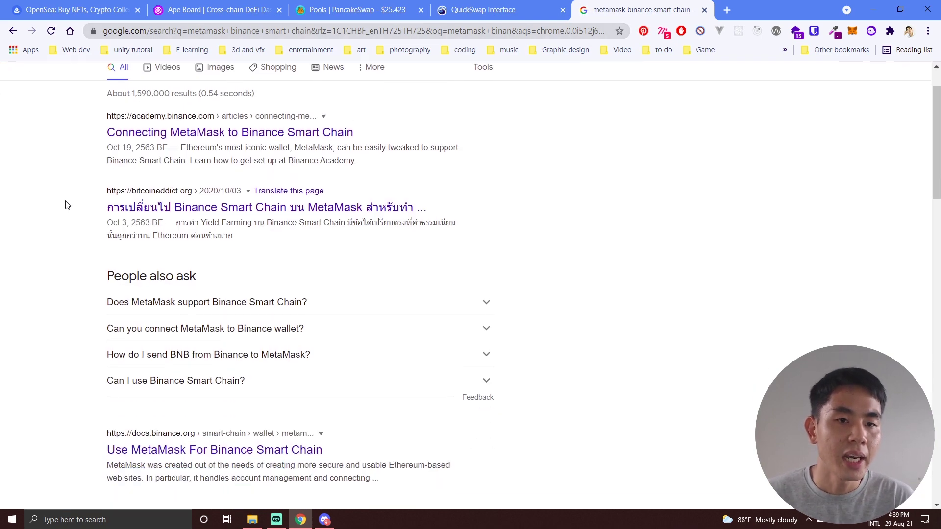
{"action": "scroll", "coordinate": [83, 198], "scroll_direction": "up", "scroll_amount": 1}
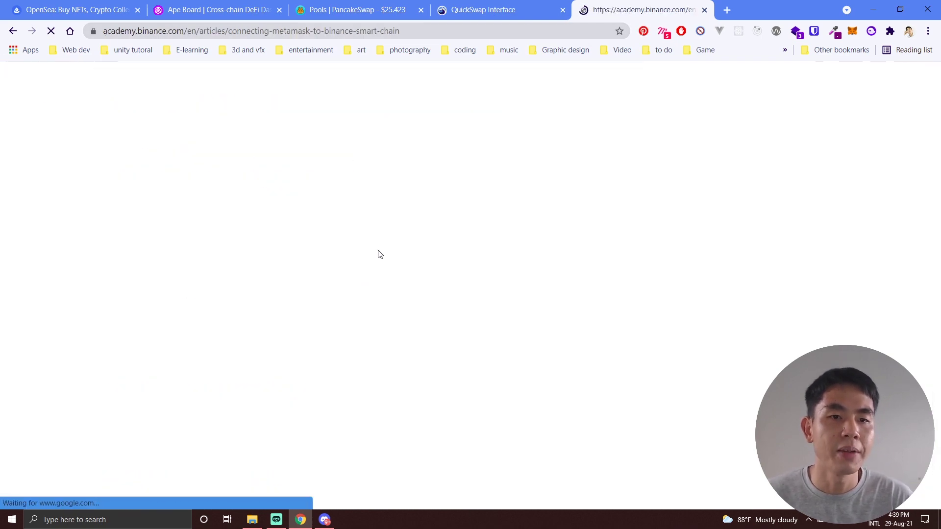
{"action": "scroll", "coordinate": [208, 252], "scroll_direction": "down", "scroll_amount": 5}
{"action": "scroll", "coordinate": [212, 250], "scroll_direction": "down", "scroll_amount": 10}
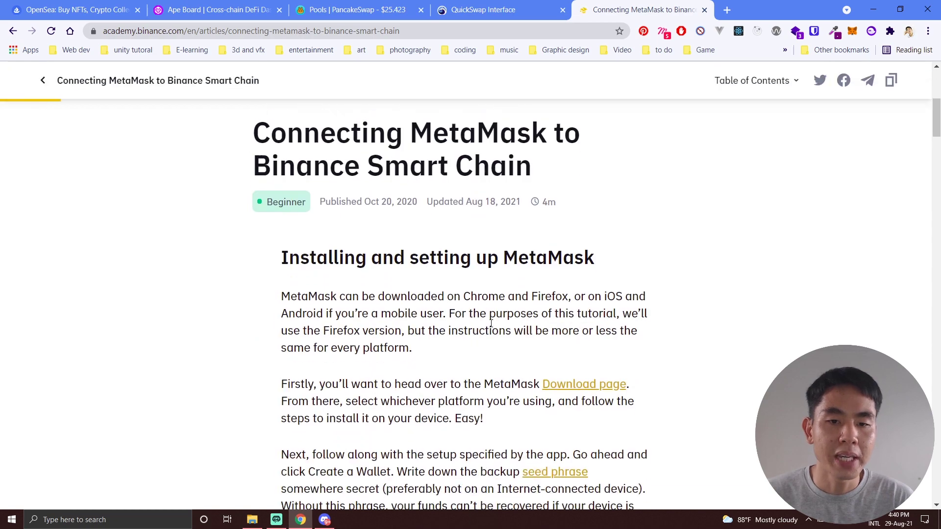
{"action": "scroll", "coordinate": [442, 297], "scroll_direction": "down", "scroll_amount": 6}
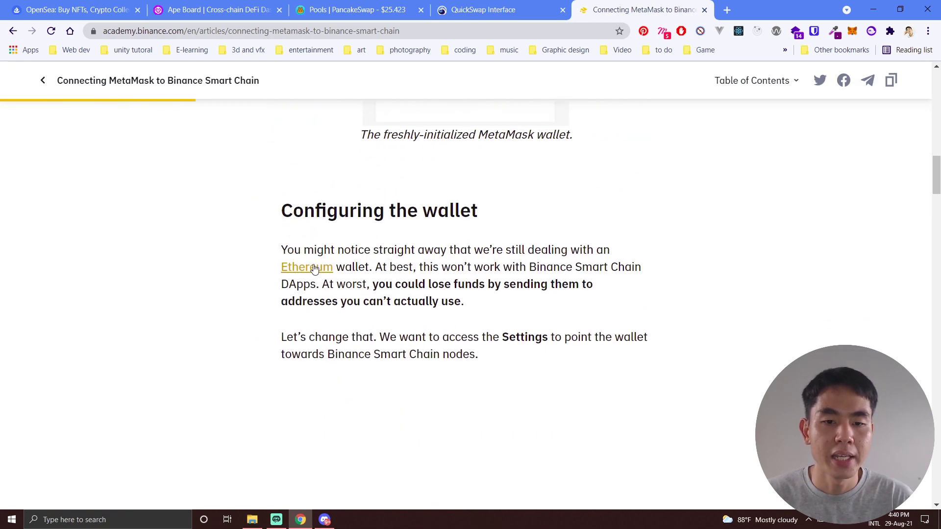
{"action": "scroll", "coordinate": [255, 212], "scroll_direction": "down", "scroll_amount": 3}
{"action": "scroll", "coordinate": [521, 254], "scroll_direction": "down", "scroll_amount": 1}
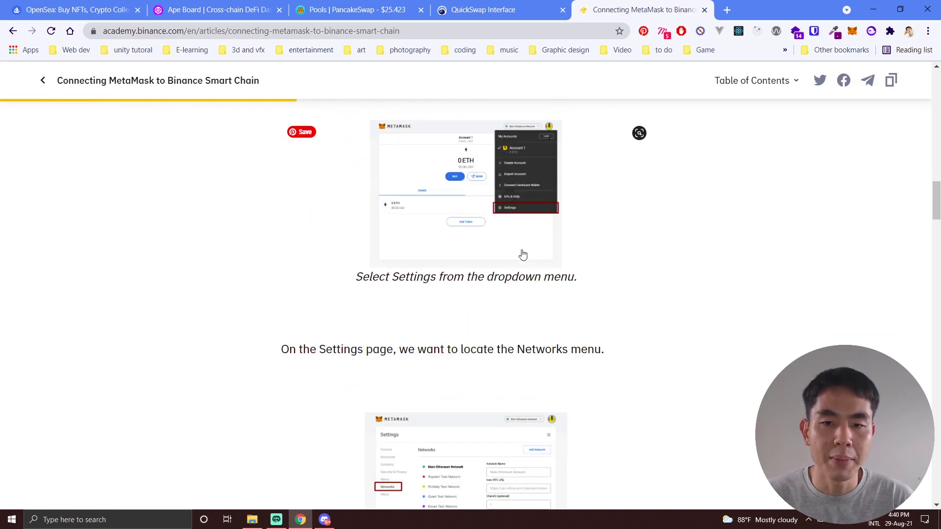
{"action": "scroll", "coordinate": [544, 222], "scroll_direction": "down", "scroll_amount": 5}
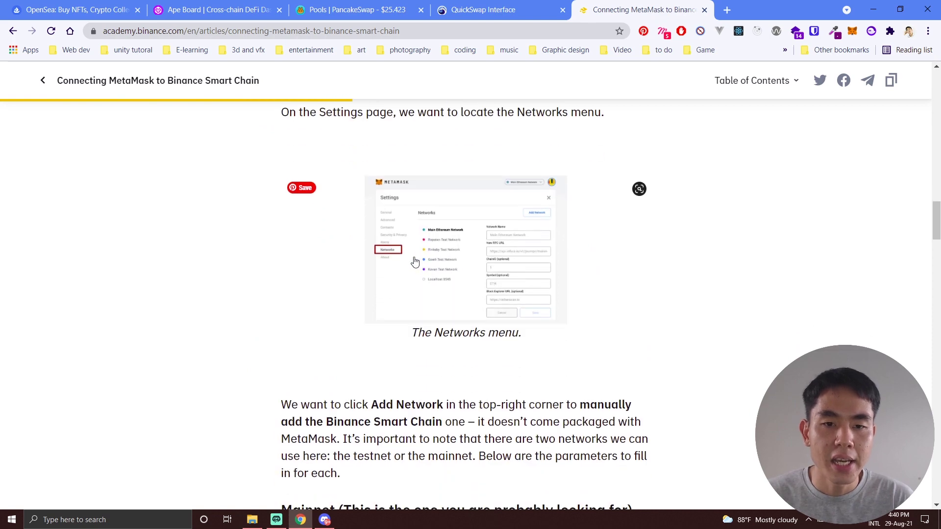
{"action": "left_click", "coordinate": [449, 255]}
{"action": "left_click", "coordinate": [762, 299]}
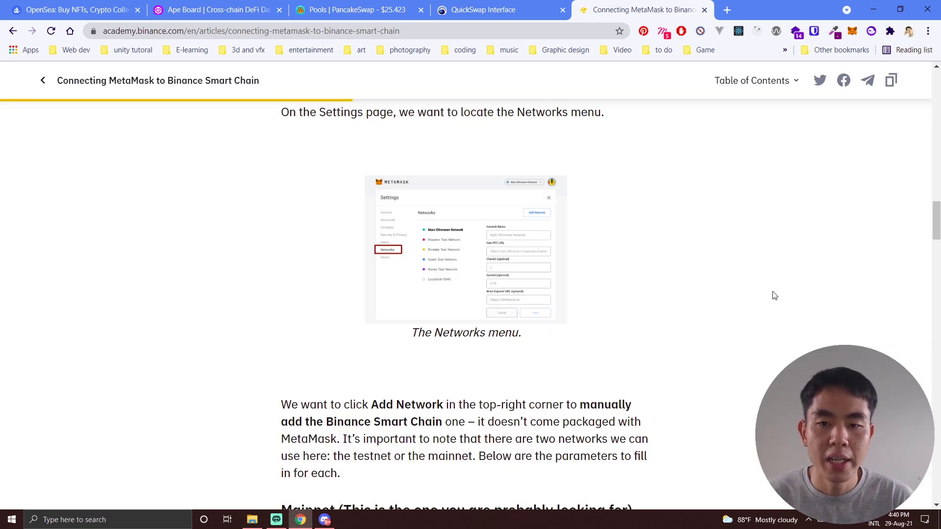
{"action": "scroll", "coordinate": [697, 286], "scroll_direction": "down", "scroll_amount": 7}
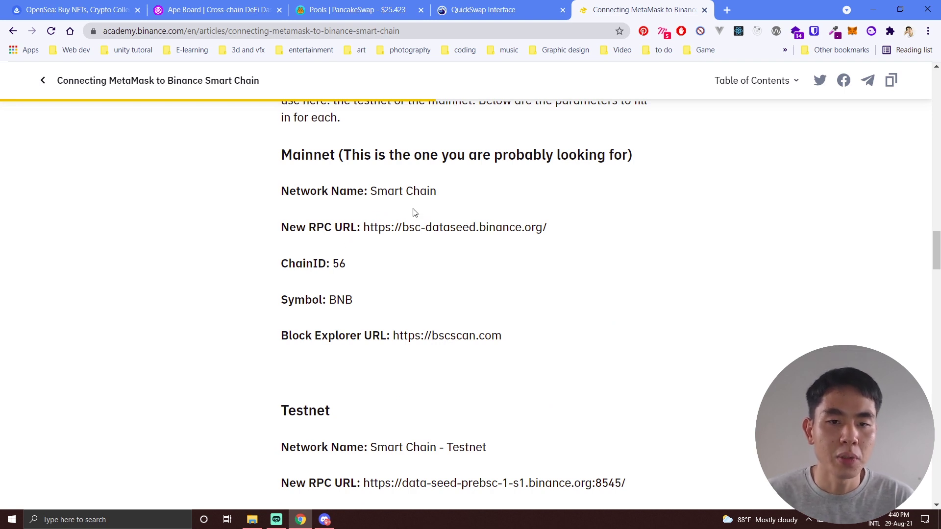
Examine the fields of MetaMask's Custom RPC network form and return to the wallet's account overview.
{"action": "left_click", "coordinate": [852, 31]}
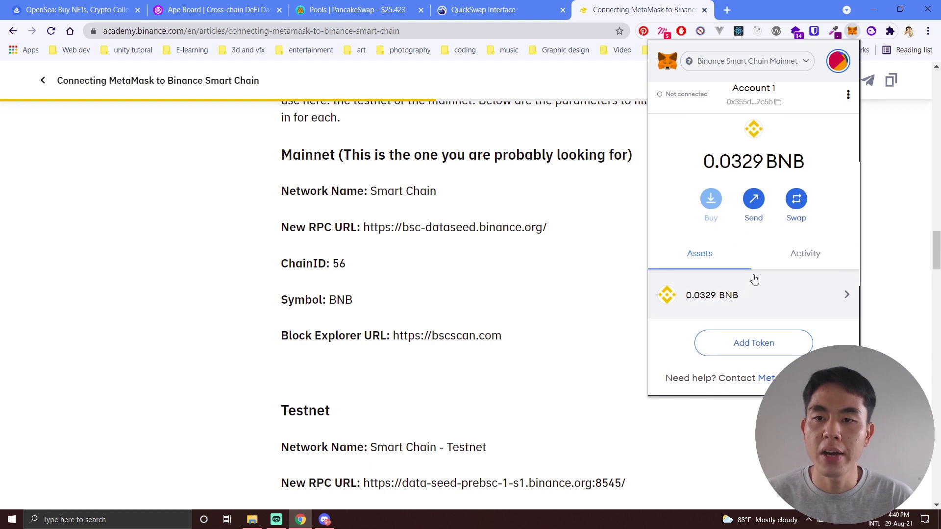
{"action": "left_click", "coordinate": [782, 68]}
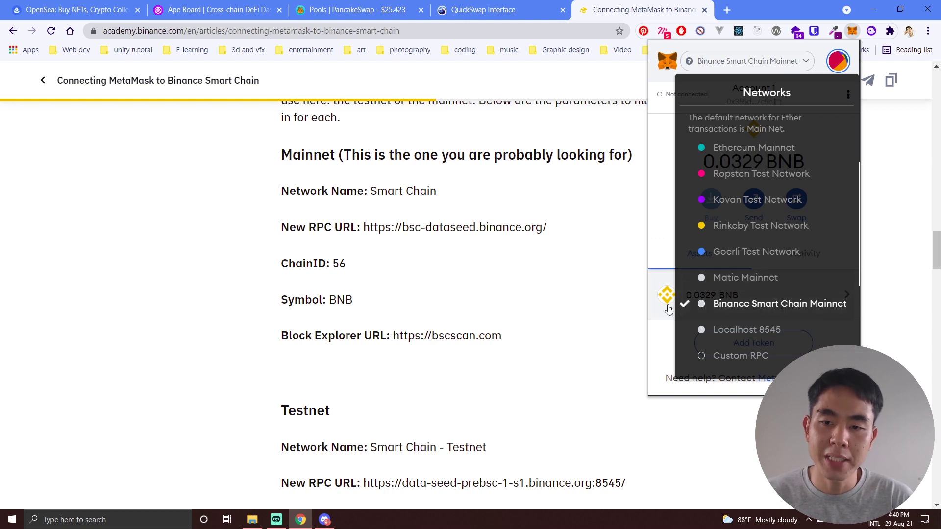
{"action": "left_click", "coordinate": [740, 356]}
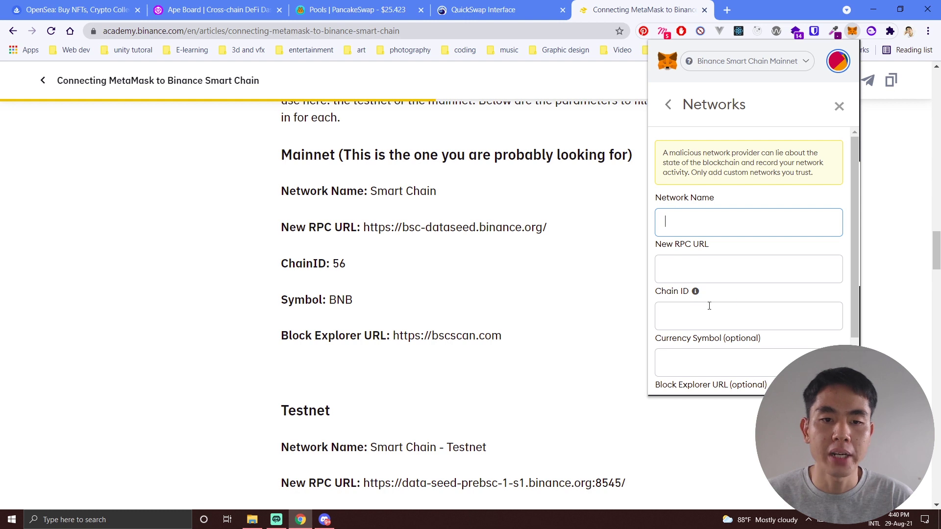
{"action": "scroll", "coordinate": [718, 307], "scroll_direction": "down", "scroll_amount": 3}
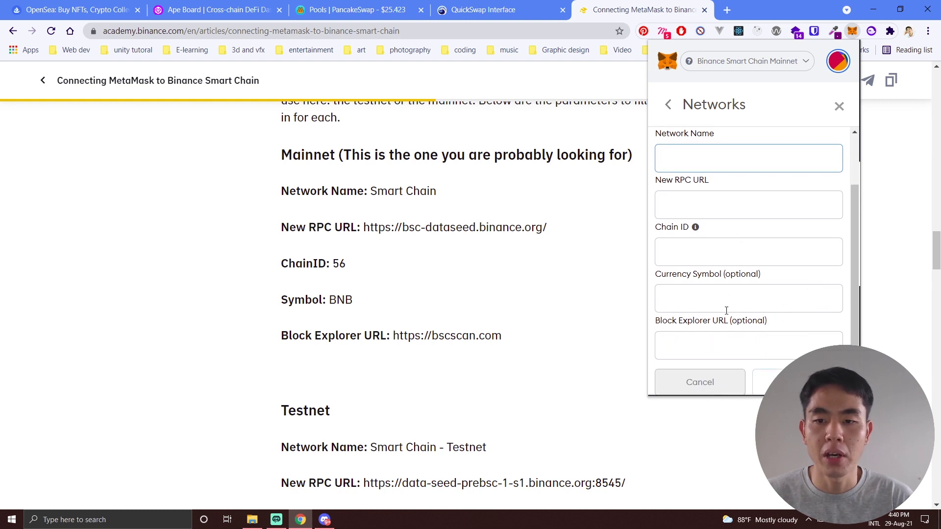
{"action": "left_click", "coordinate": [911, 230]}
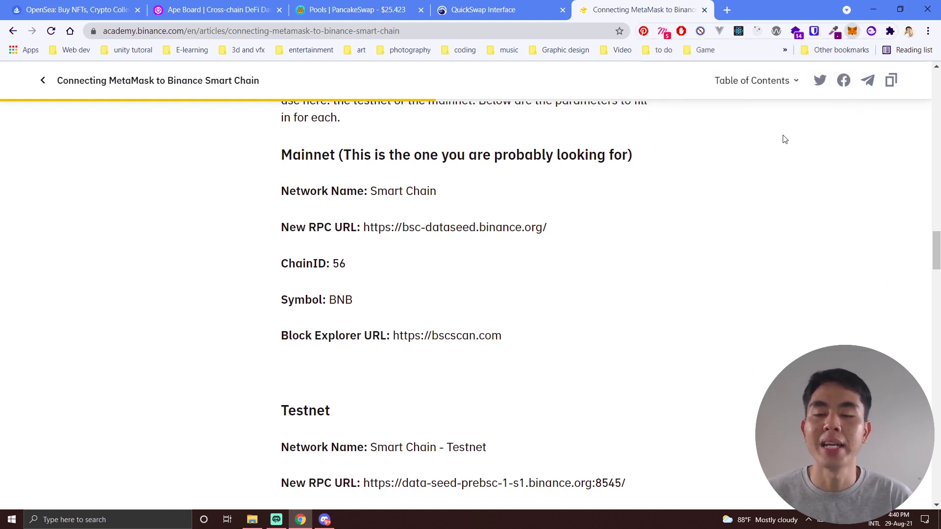
{"action": "key", "text": "alt+shift+m"}
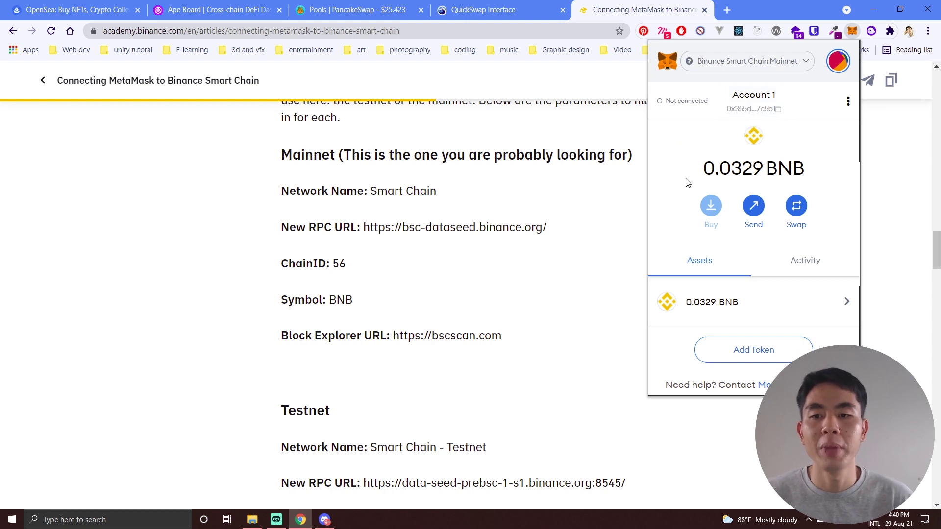
{"action": "scroll", "coordinate": [681, 201], "scroll_direction": "down", "scroll_amount": 1}
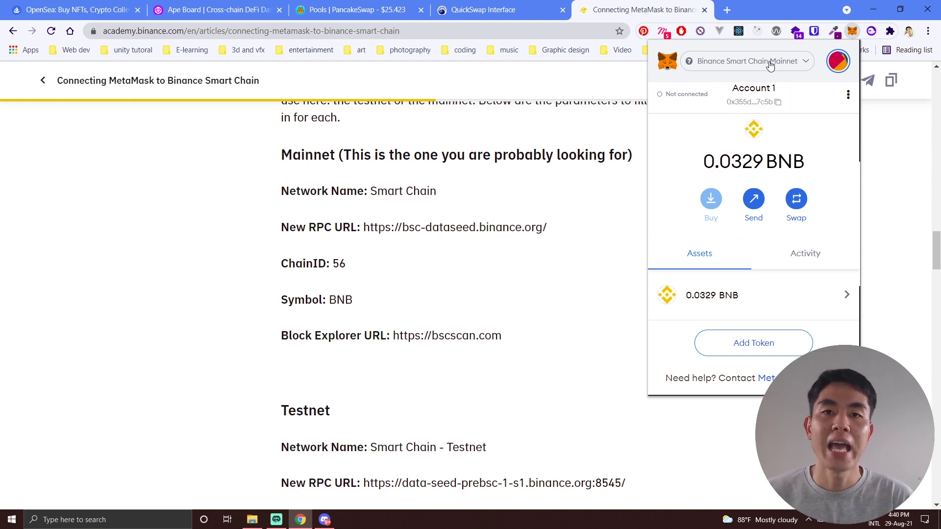
Open a new browser tab ready for a web search.
{"action": "left_click", "coordinate": [727, 10]}
{"action": "left_click", "coordinate": [598, 29]}
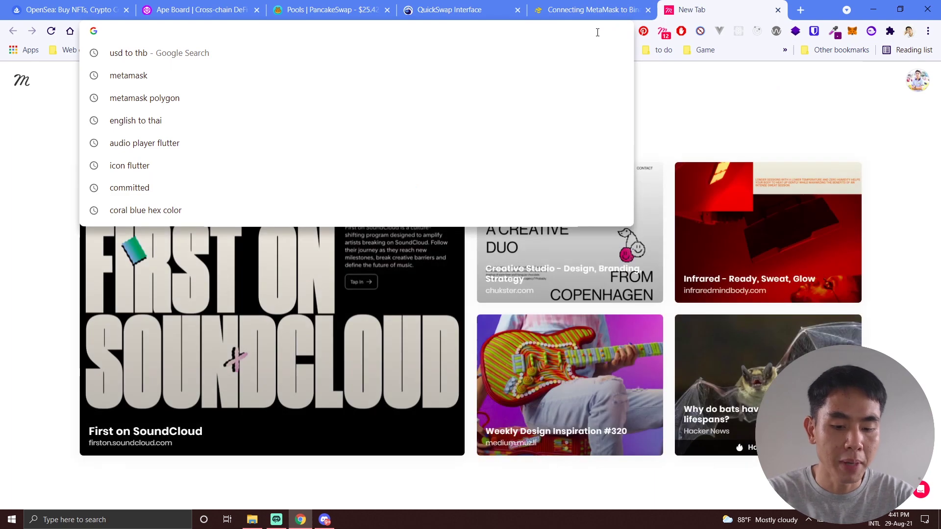
{"action": "type", "text": "binance smart"}
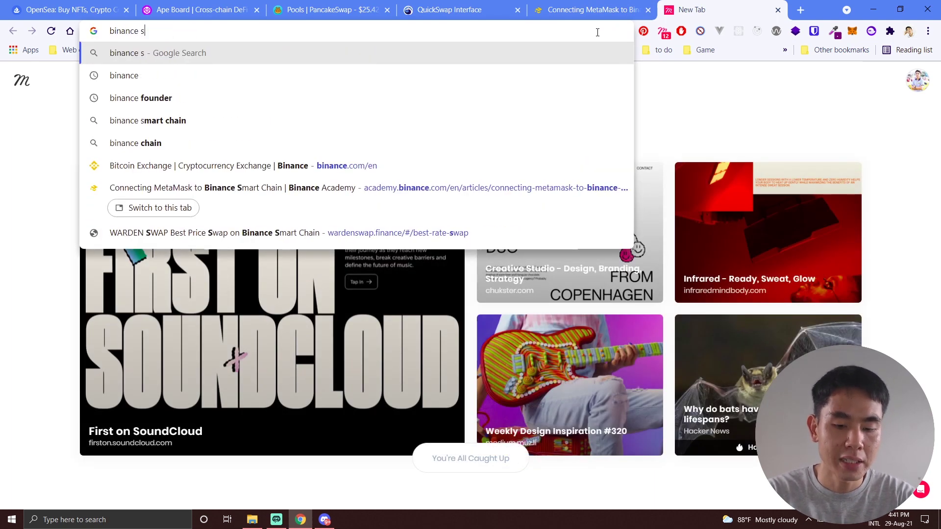
{"action": "key", "text": "BackSpace"}
{"action": "key", "text": "BackSpace"}
{"action": "key", "text": "BackSpace"}
{"action": "key", "text": "BackSpace"}
{"action": "key", "text": "BackSpace"}
{"action": "key", "text": "BackSpace"}
{"action": "key", "text": "BackSpace"}
{"action": "key", "text": "BackSpace"}
{"action": "key", "text": "BackSpace"}
{"action": "key", "text": "BackSpace"}
{"action": "key", "text": "BackSpace"}
{"action": "key", "text": "BackSpace"}
{"action": "key", "text": "BackSpace"}
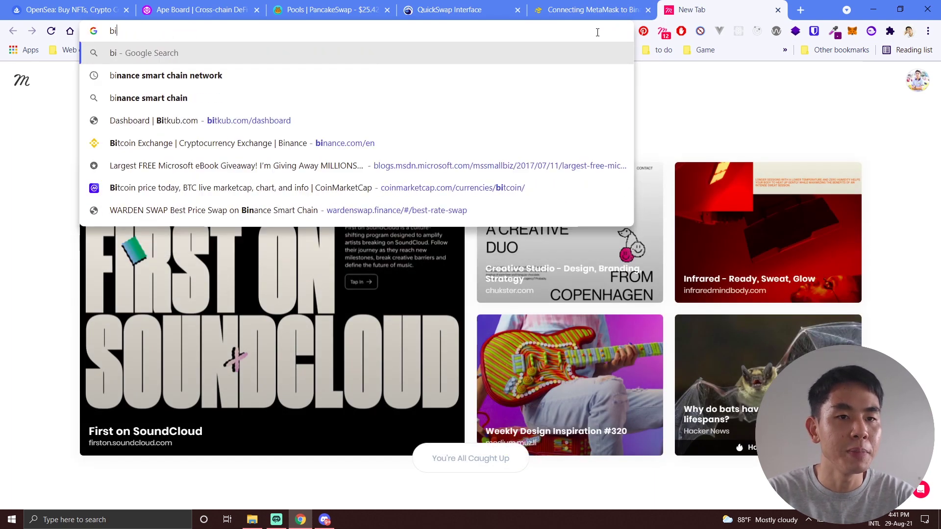
Search Google for "bep20" and read the token standard's description in the Binance Academy result.
{"action": "type", "text": "bep"}
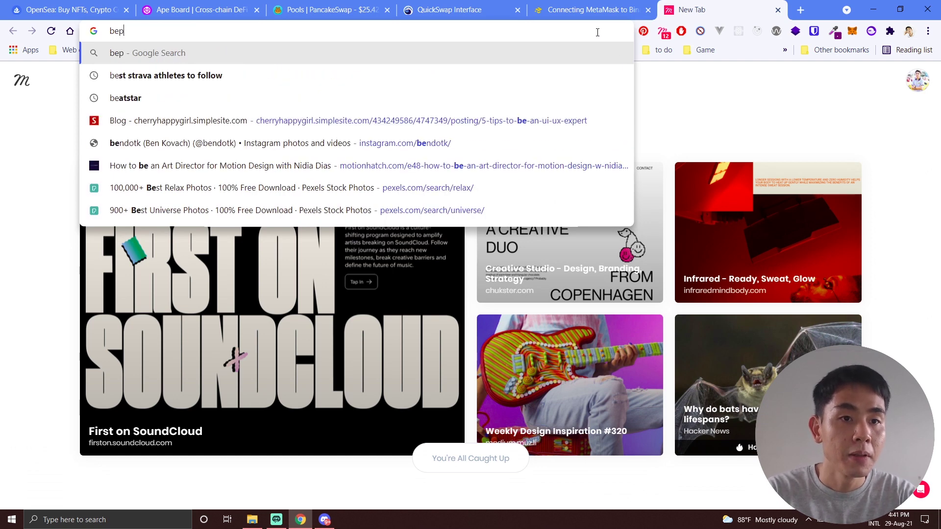
{"action": "type", "text": "20"}
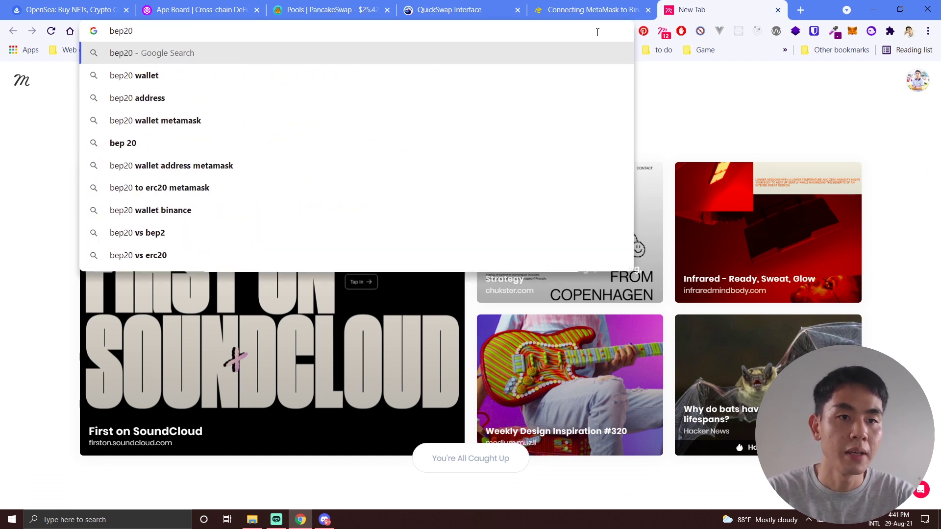
{"action": "key", "text": "Return"}
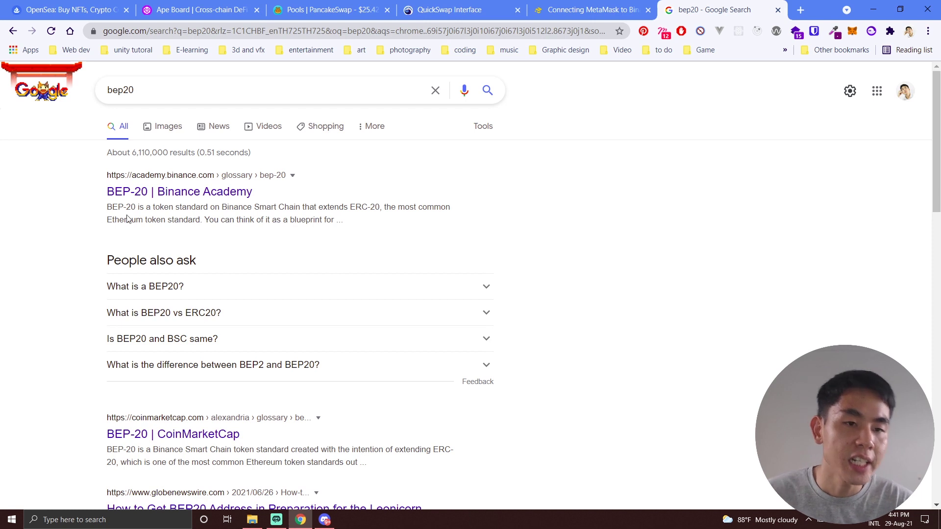
{"action": "left_click_drag", "start_coordinate": [105, 210], "coordinate": [129, 216]}
{"action": "left_click", "coordinate": [97, 221]}
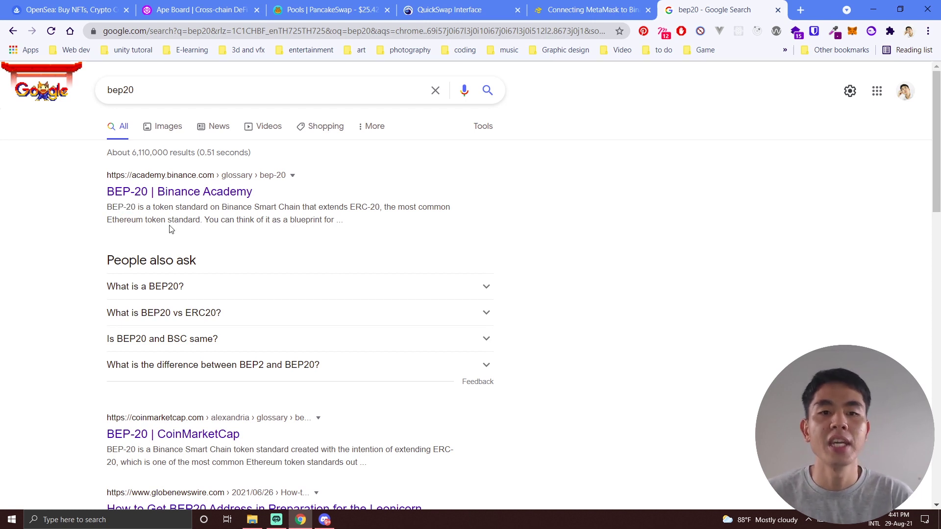
Check the Binance Smart Chain Mainnet account and its BNB balance in the MetaMask wallet.
{"action": "left_click", "coordinate": [852, 31]}
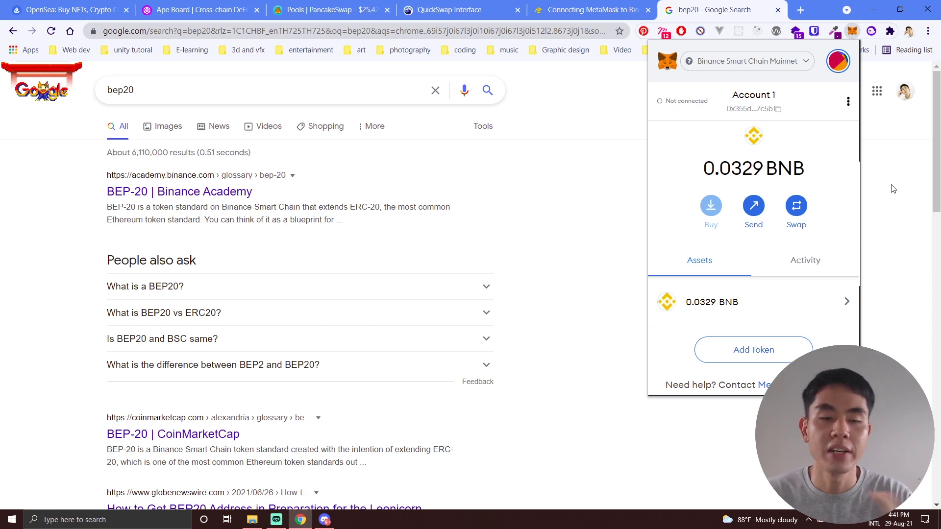
{"action": "left_click", "coordinate": [865, 182]}
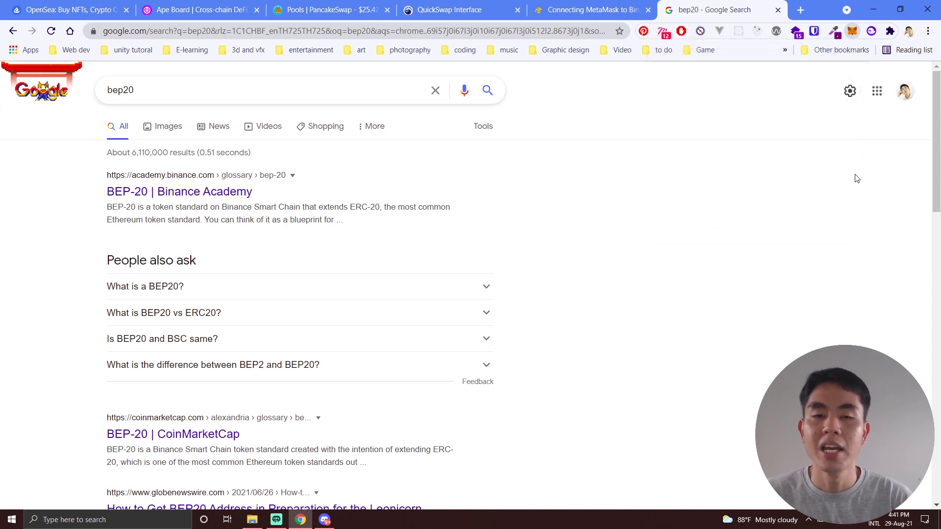
{"action": "left_click", "coordinate": [852, 32]}
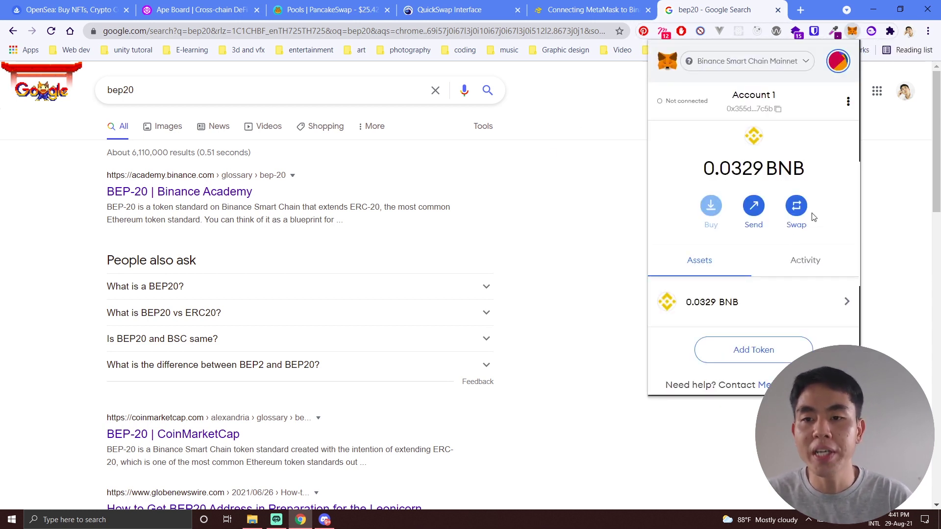
Open PancakeSwap's token Exchange page and compare its BNB balance with the one in the MetaMask wallet.
{"action": "left_click", "coordinate": [318, 8]}
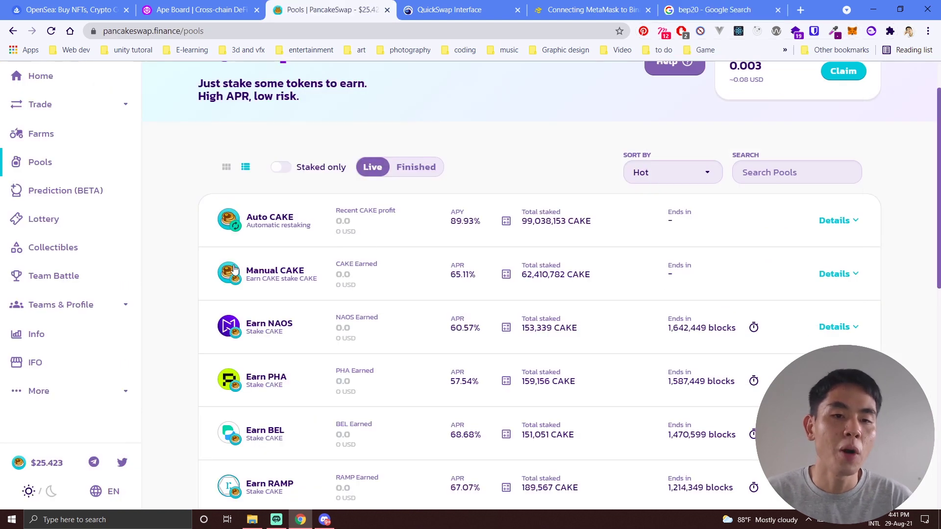
{"action": "scroll", "coordinate": [149, 248], "scroll_direction": "up", "scroll_amount": 2}
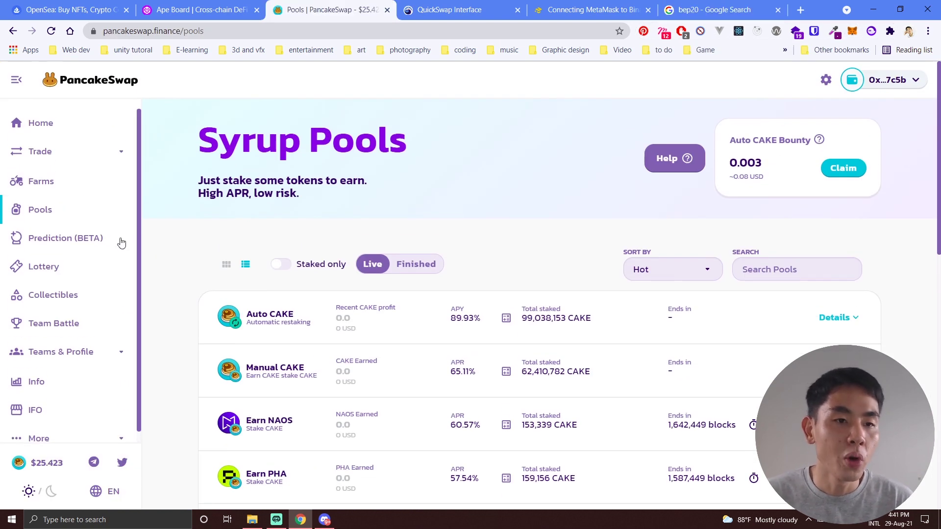
{"action": "left_click", "coordinate": [68, 158]}
{"action": "left_click", "coordinate": [46, 183]}
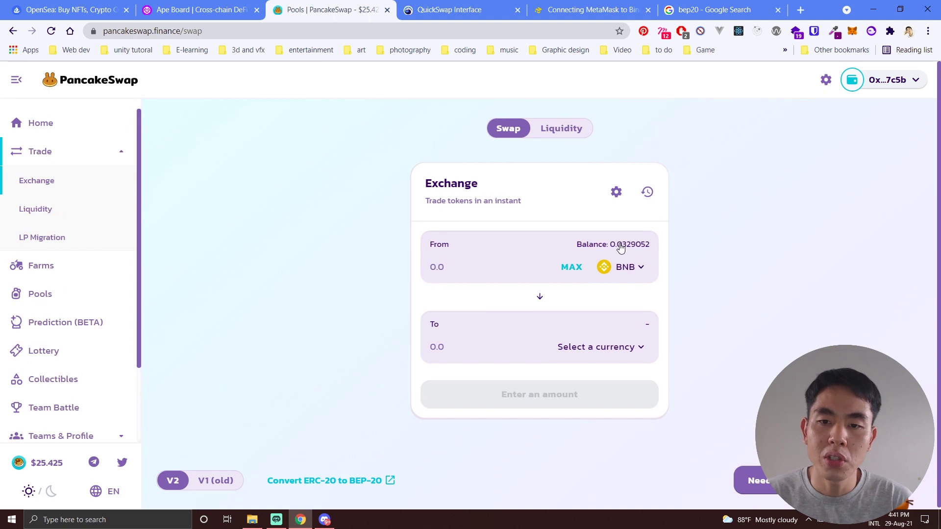
{"action": "mouse_move", "coordinate": [862, 81]}
{"action": "left_click", "coordinate": [852, 32]}
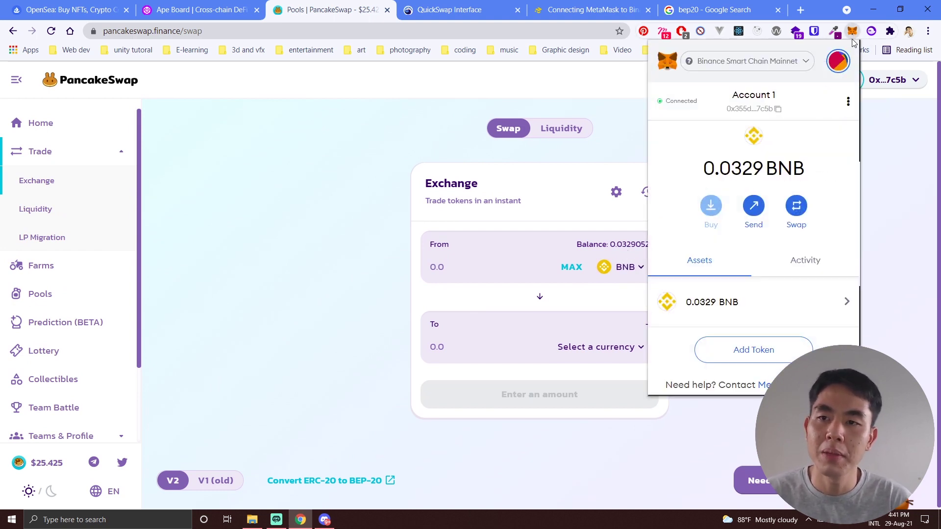
{"action": "left_click", "coordinate": [316, 241]}
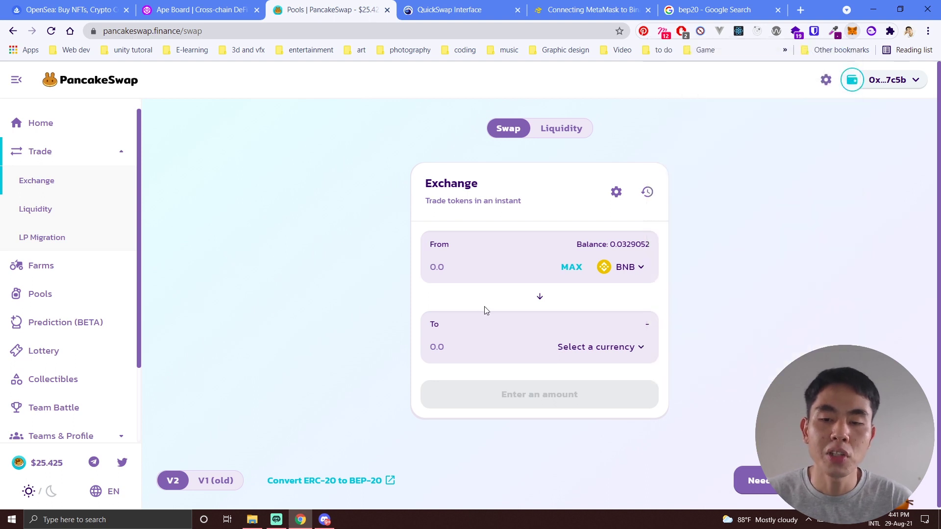
View the tokens offered as the swap's To currency and close the list without choosing one.
{"action": "left_click", "coordinate": [600, 347]}
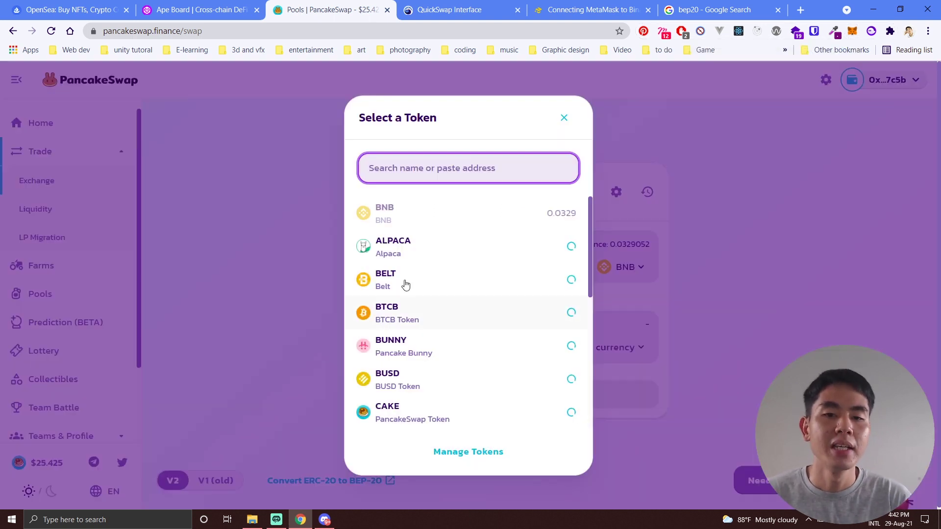
{"action": "left_click", "coordinate": [264, 305]}
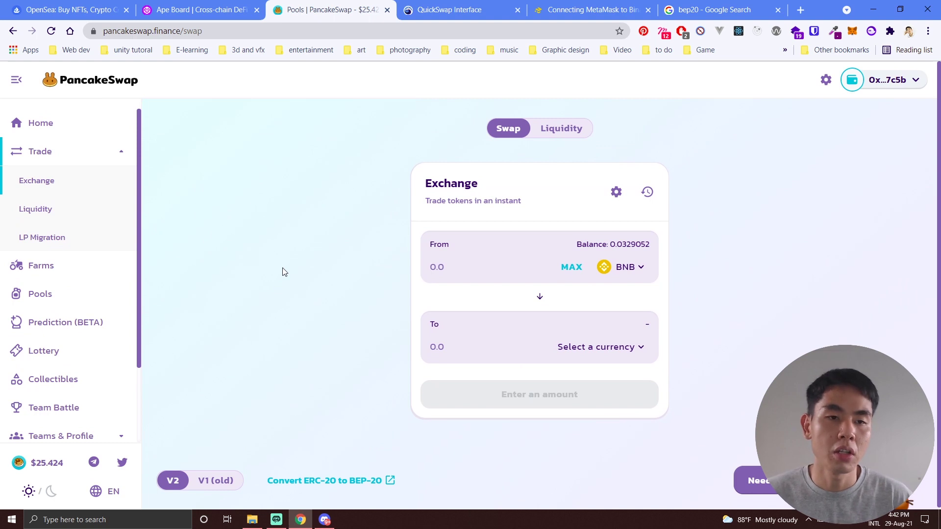
{"action": "scroll", "coordinate": [366, 241], "scroll_direction": "down", "scroll_amount": 1}
{"action": "scroll", "coordinate": [403, 237], "scroll_direction": "up", "scroll_amount": 1}
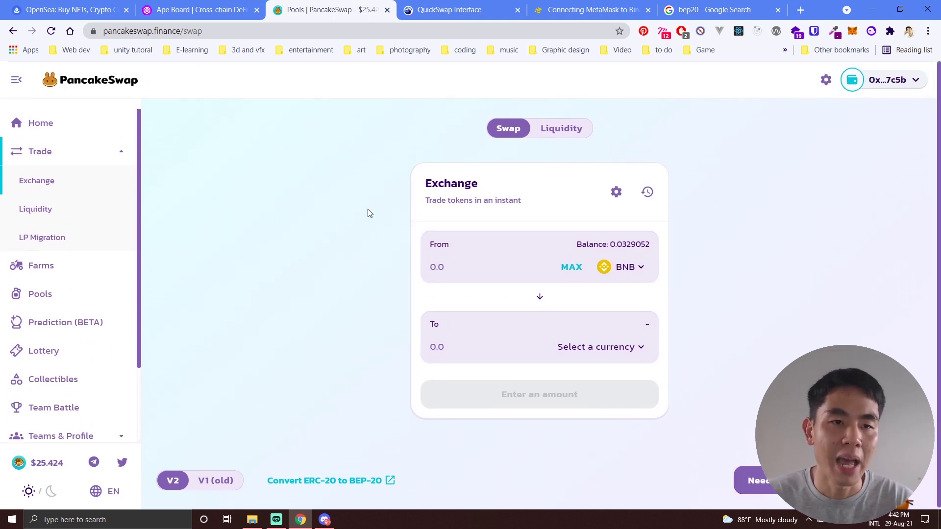
Return to the PancakeSwap home page and view the connected wallet's summary.
{"action": "left_click", "coordinate": [41, 123]}
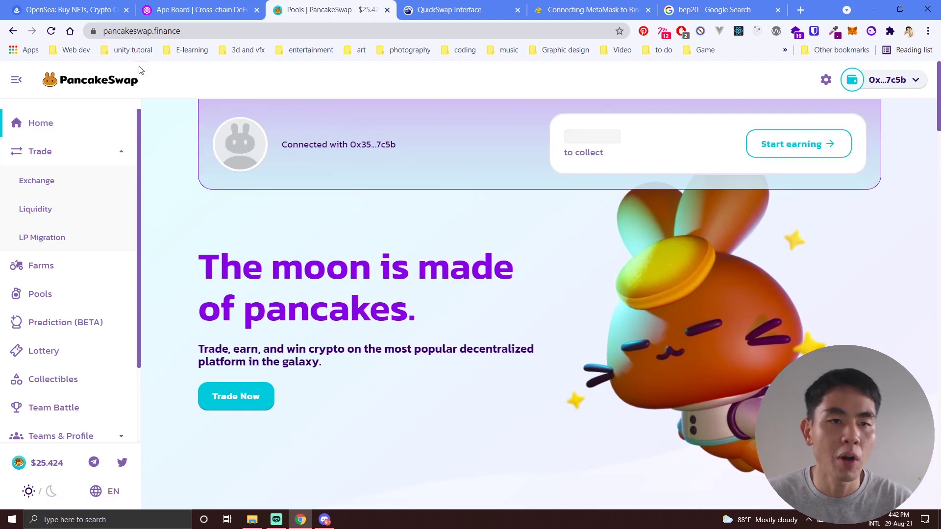
{"action": "left_click", "coordinate": [149, 36]}
{"action": "left_click", "coordinate": [163, 230]}
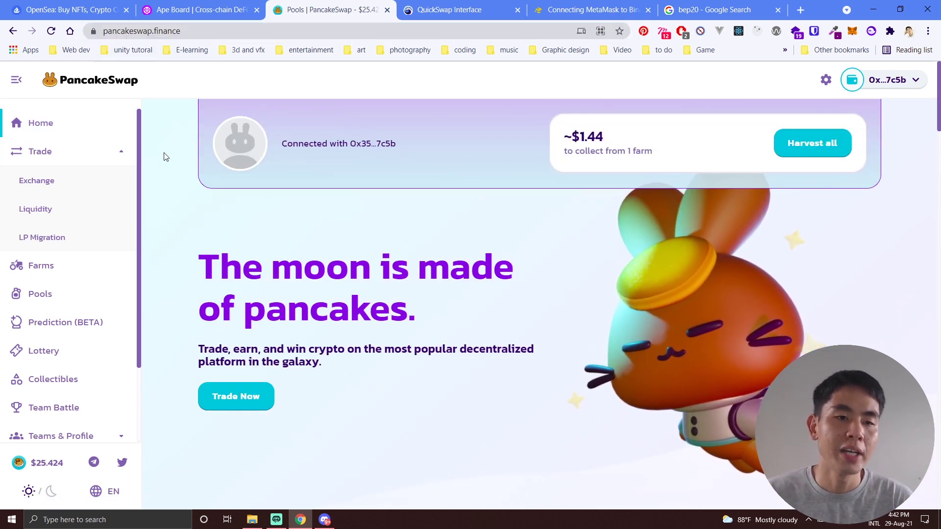
Open PancakeSwap's Farms page and examine the BUSD-BNB farm's earned CAKE, APR and staked LP.
{"action": "left_click", "coordinate": [126, 267]}
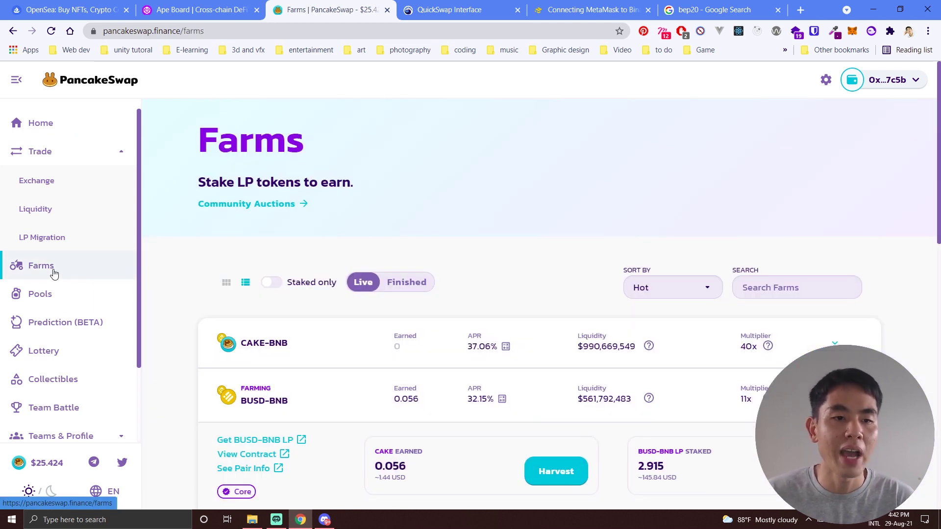
{"action": "scroll", "coordinate": [159, 275], "scroll_direction": "down", "scroll_amount": 3}
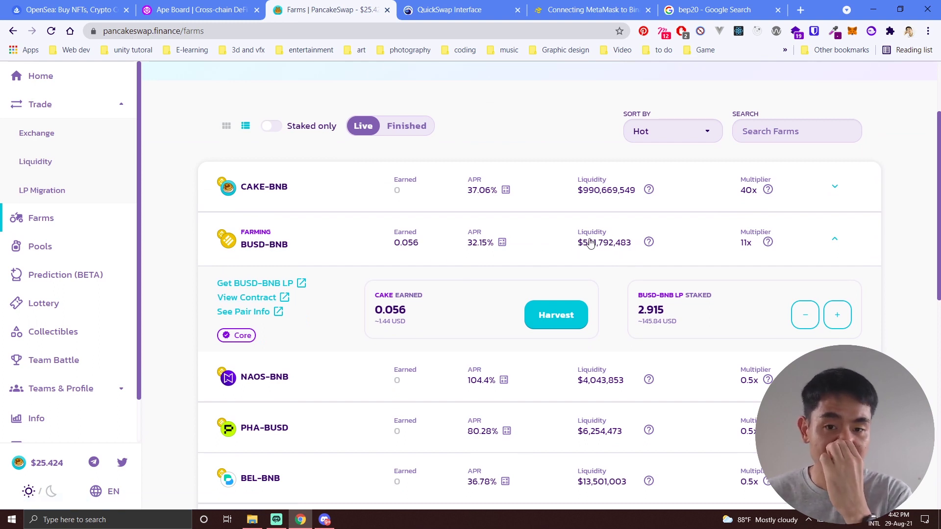
{"action": "scroll", "coordinate": [632, 250], "scroll_direction": "down", "scroll_amount": 1}
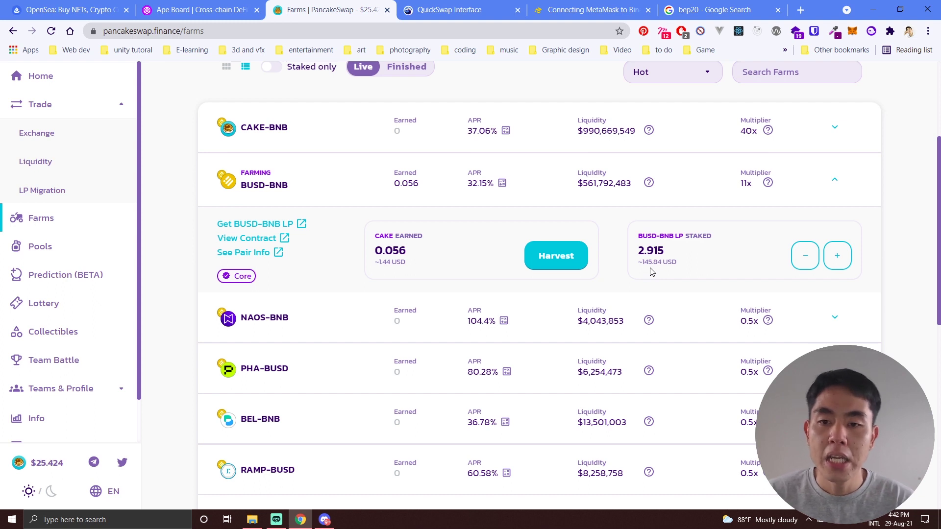
{"action": "scroll", "coordinate": [651, 273], "scroll_direction": "down", "scroll_amount": 1}
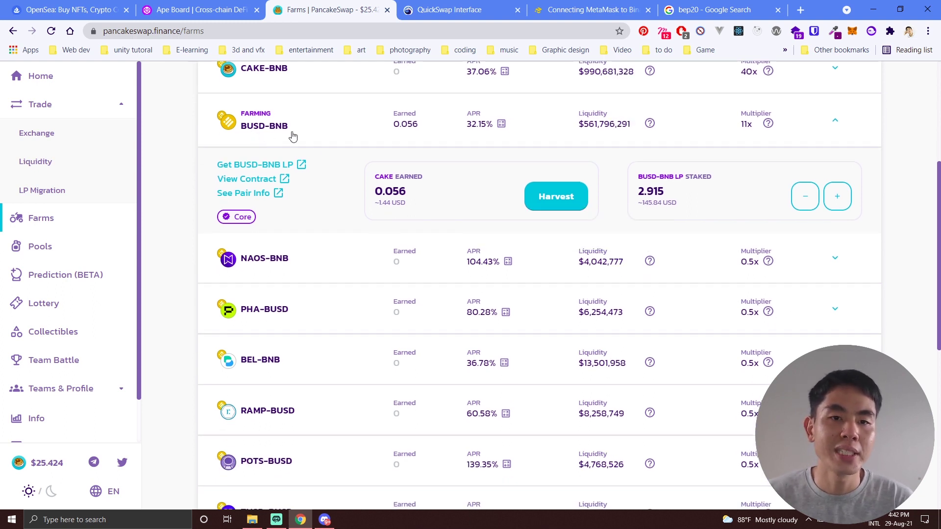
{"action": "scroll", "coordinate": [631, 217], "scroll_direction": "up", "scroll_amount": 1}
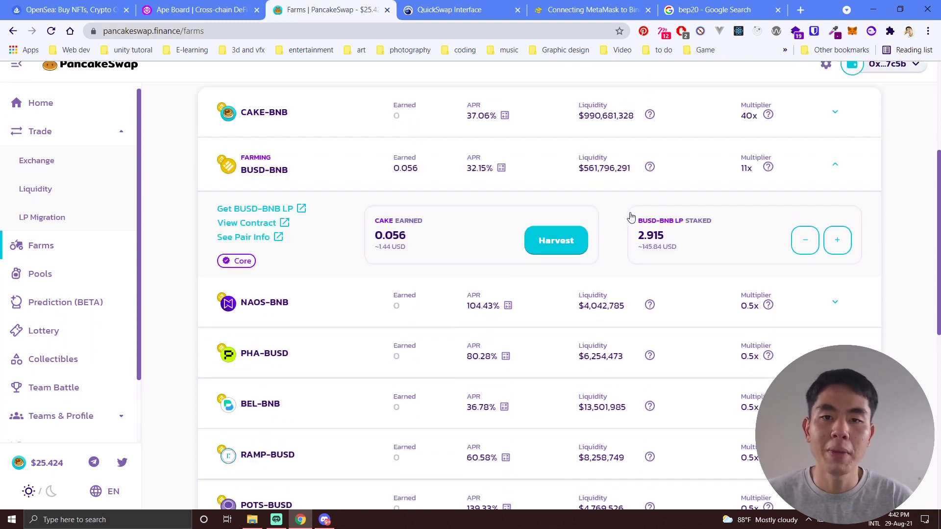
{"action": "scroll", "coordinate": [631, 217], "scroll_direction": "up", "scroll_amount": 1}
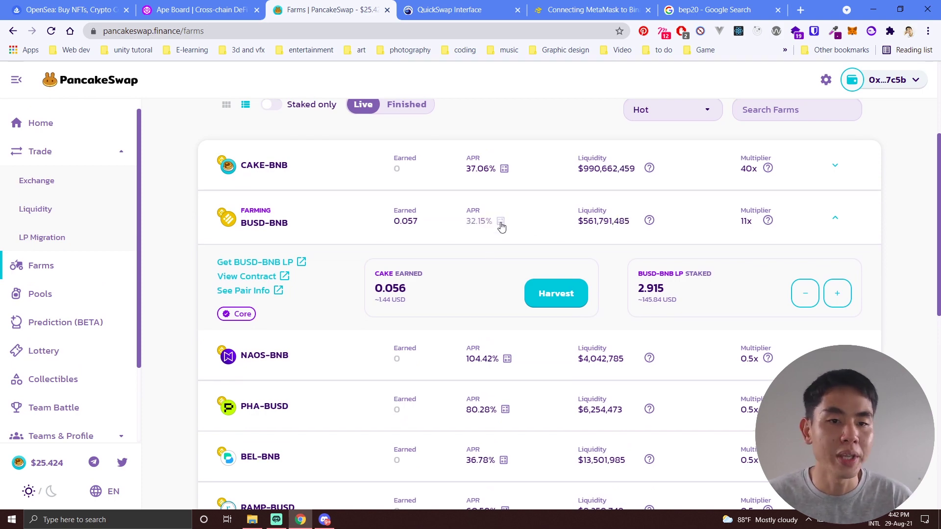
Open the ROI Calculator for the BUSD-BNB farm and use the wallet's own balance as the staked amount.
{"action": "left_click", "coordinate": [501, 223]}
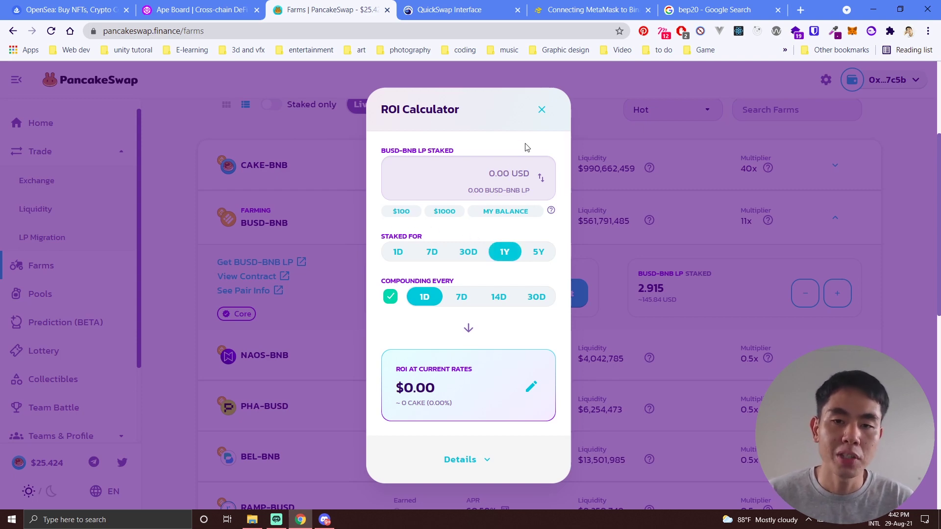
{"action": "left_click", "coordinate": [541, 112]}
{"action": "left_click", "coordinate": [500, 221]}
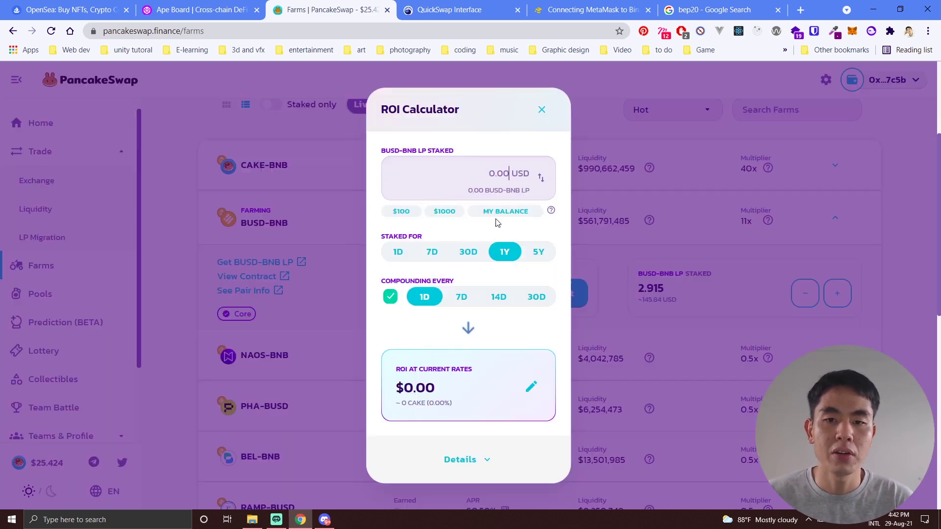
{"action": "left_click", "coordinate": [518, 216]}
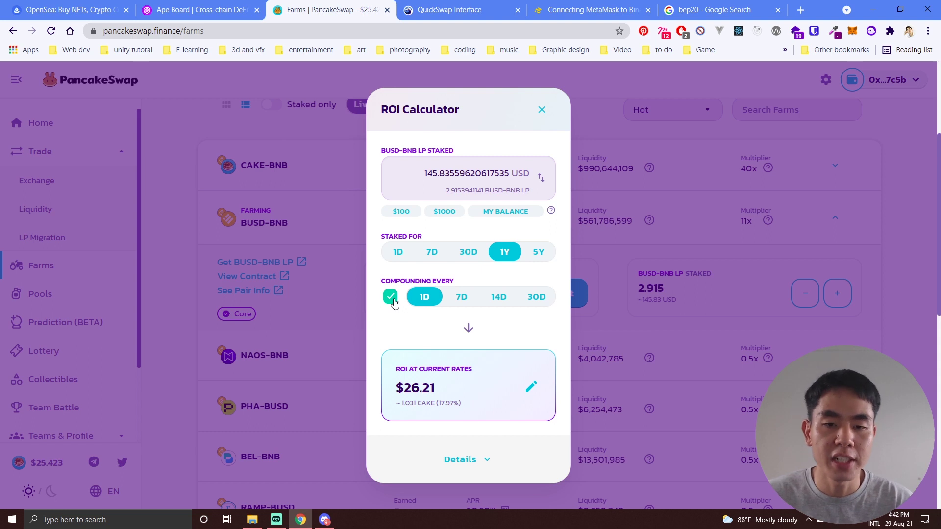
Turn off compounding and set the staking period to 1D to read the farm's estimated daily return.
{"action": "left_click", "coordinate": [394, 301]}
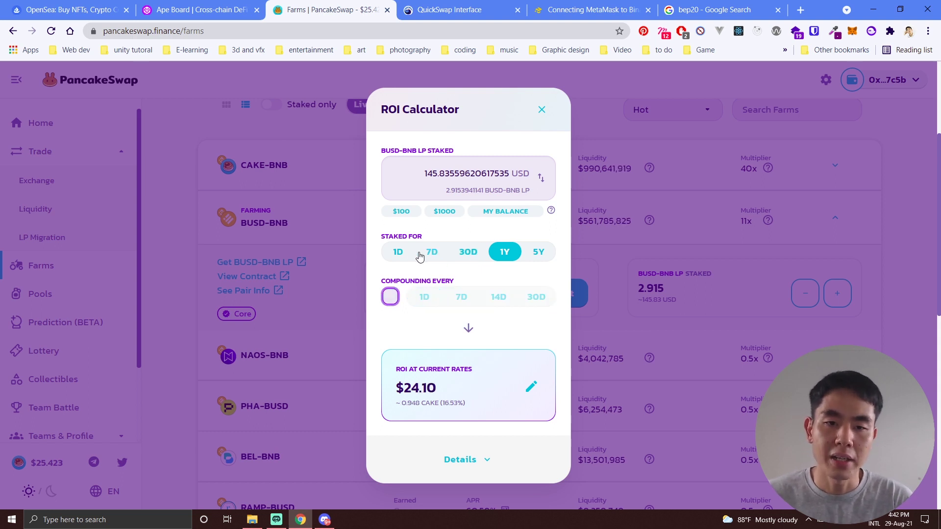
{"action": "left_click", "coordinate": [399, 253]}
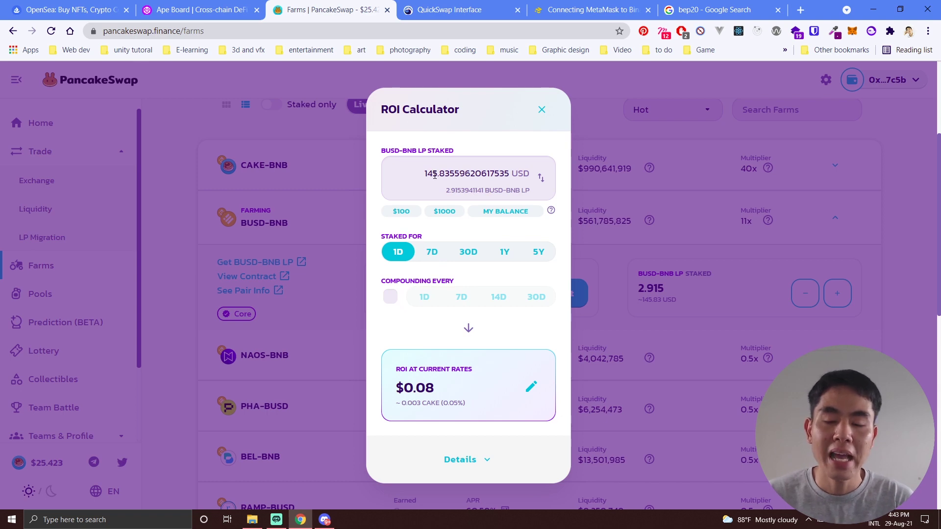
{"action": "scroll", "coordinate": [424, 380], "scroll_direction": "down", "scroll_amount": 2}
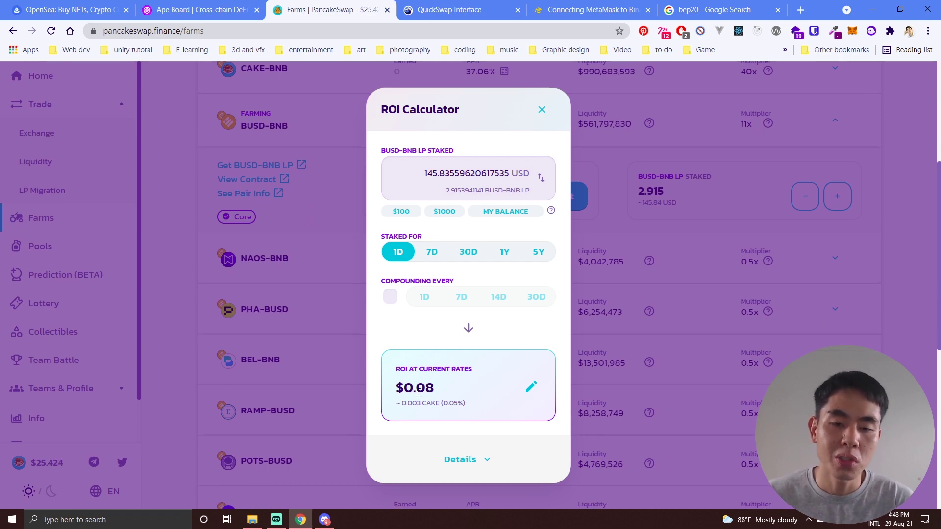
{"action": "scroll", "coordinate": [272, 316], "scroll_direction": "up", "scroll_amount": 5}
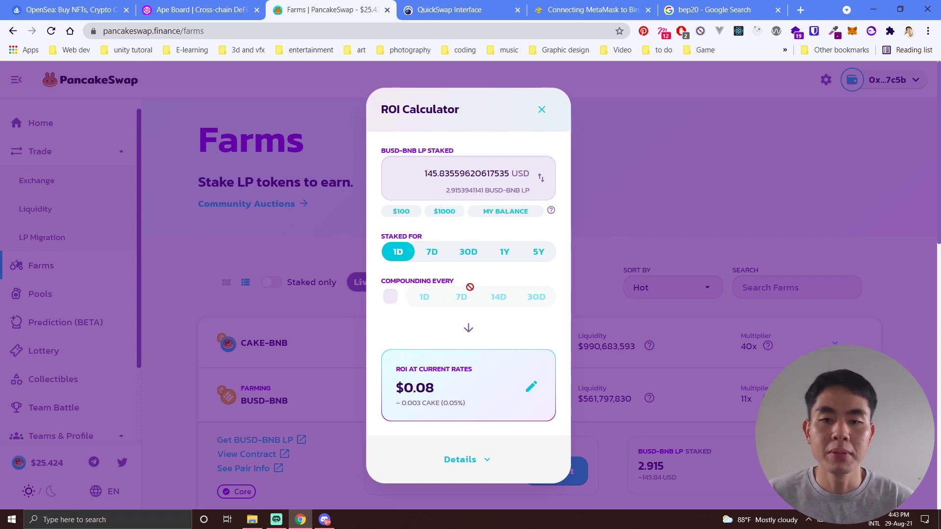
Set the staking period to 1Y, read the estimated yearly return, and close the ROI Calculator.
{"action": "left_click", "coordinate": [504, 253]}
{"action": "scroll", "coordinate": [440, 383], "scroll_direction": "down", "scroll_amount": 2}
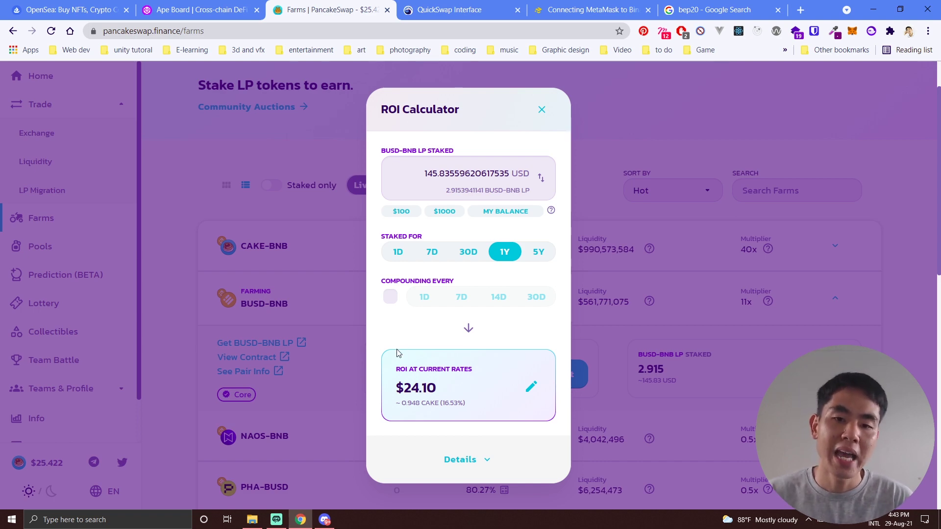
{"action": "left_click", "coordinate": [541, 110]}
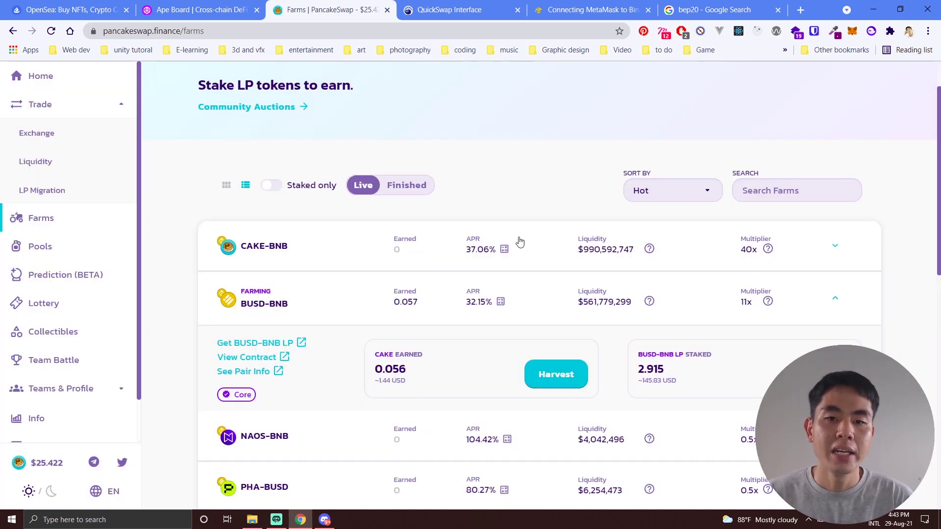
Reopen the BUSD-BNB farm's ROI Calculator and expand its details to read the APR, APY and multiplier breakdown.
{"action": "left_click", "coordinate": [500, 301]}
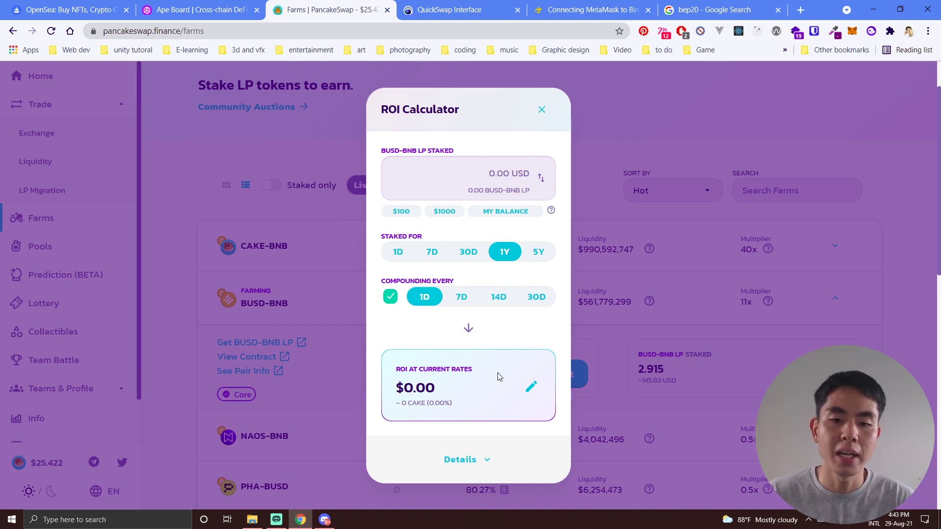
{"action": "left_click", "coordinate": [482, 460]}
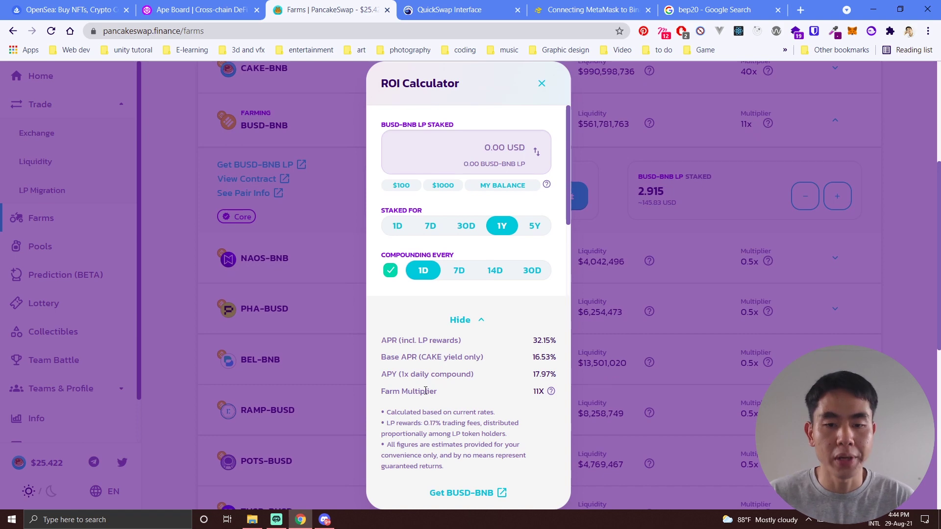
{"action": "scroll", "coordinate": [395, 388], "scroll_direction": "down", "scroll_amount": 2}
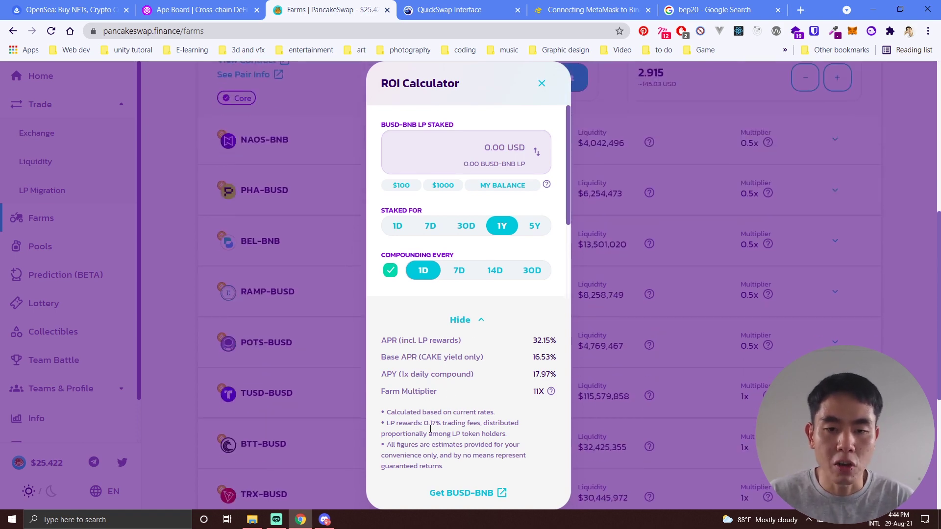
Close the ROI Calculator and review the earned CAKE and staked LP amounts of the BUSD-BNB farm.
{"action": "scroll", "coordinate": [328, 376], "scroll_direction": "up", "scroll_amount": 5}
{"action": "left_click", "coordinate": [541, 83]}
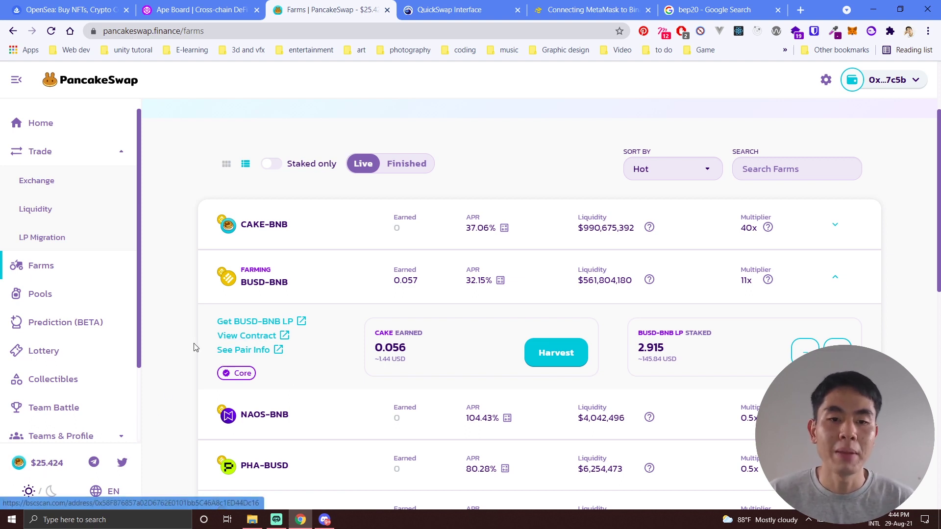
{"action": "scroll", "coordinate": [410, 316], "scroll_direction": "down", "scroll_amount": 2}
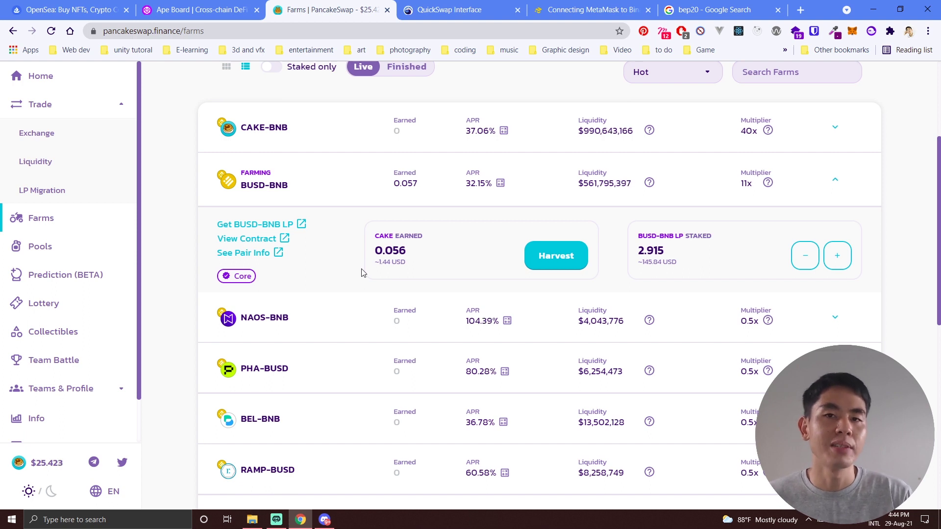
{"action": "scroll", "coordinate": [362, 272], "scroll_direction": "up", "scroll_amount": 2}
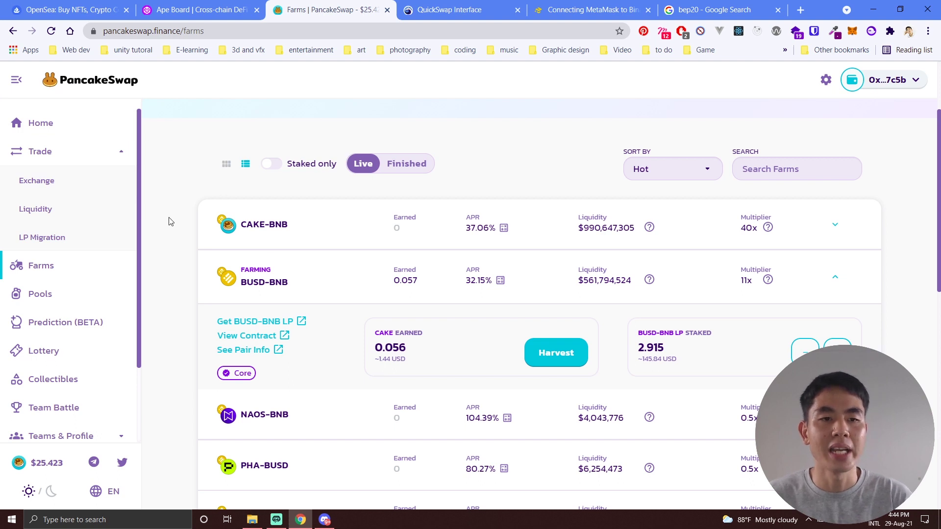
{"action": "left_click", "coordinate": [41, 185]}
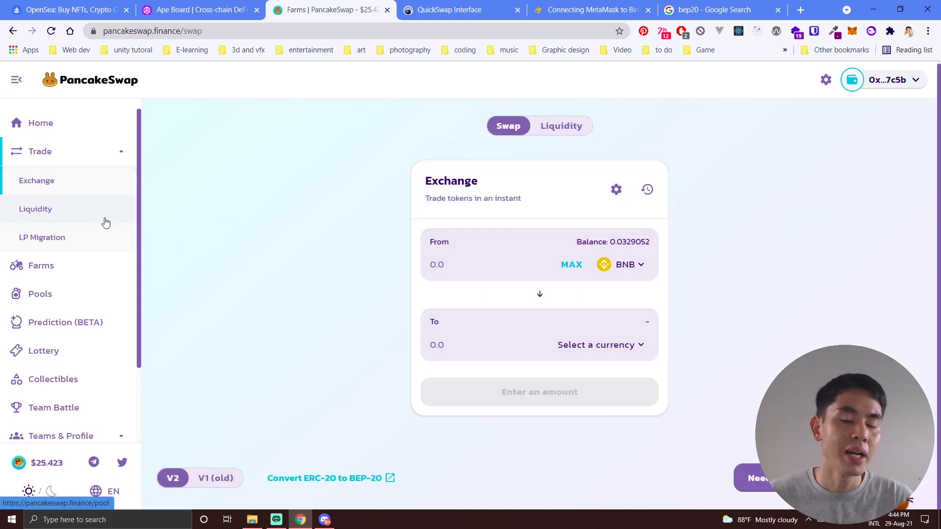
{"action": "left_click", "coordinate": [571, 265]}
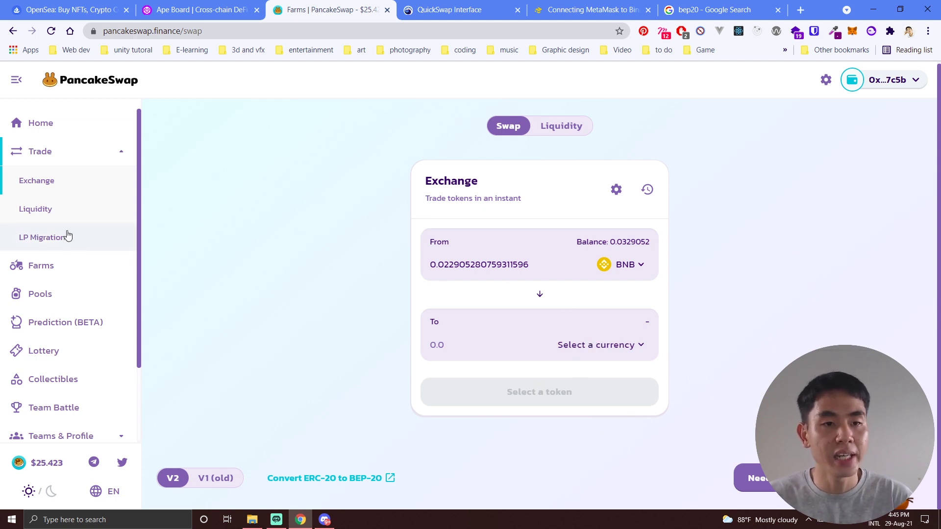
{"action": "left_click", "coordinate": [628, 339]}
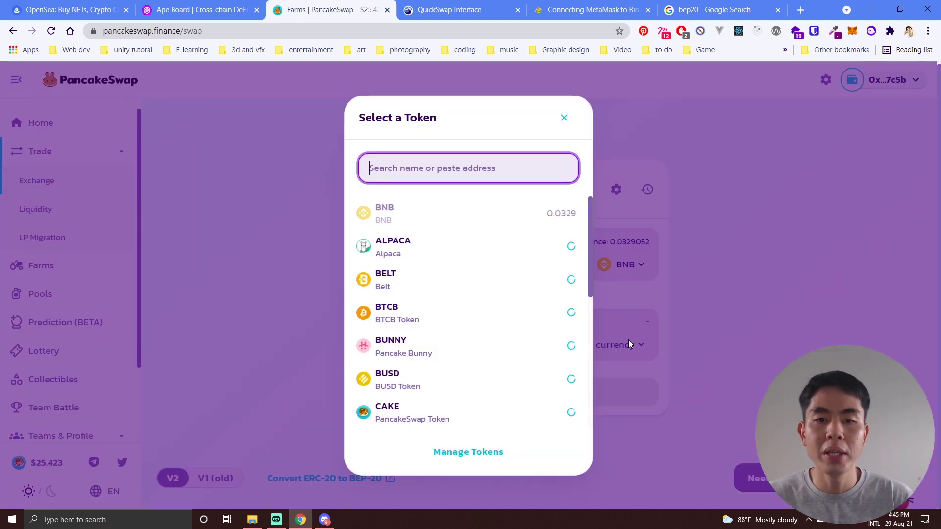
{"action": "left_click", "coordinate": [564, 117]}
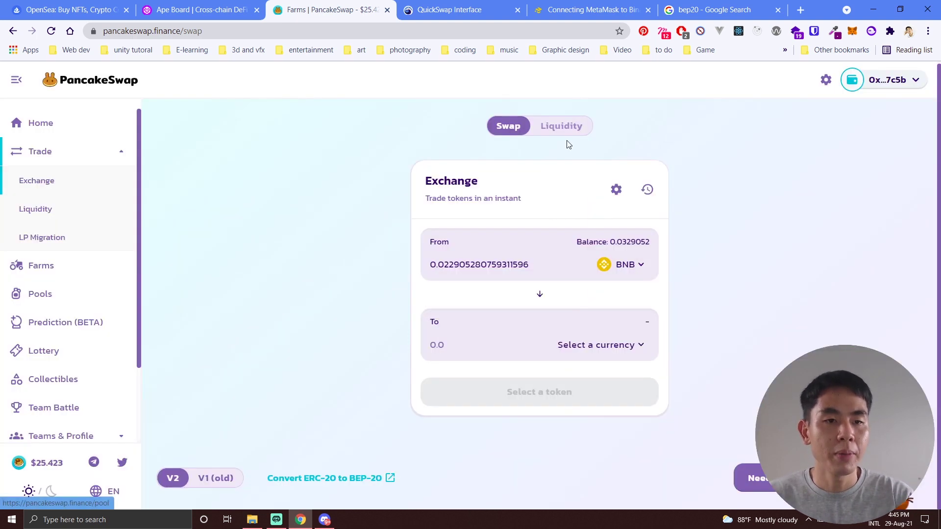
{"action": "left_click", "coordinate": [86, 267]}
{"action": "scroll", "coordinate": [419, 341], "scroll_direction": "down", "scroll_amount": 2}
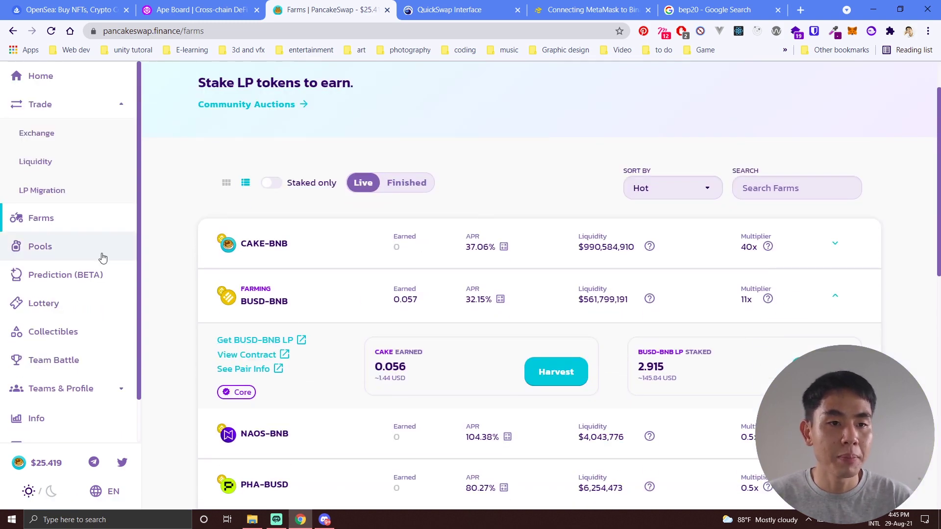
Set up an exchange of the maximum available BNB to BUSD, review the swap quote, and leave for the home page without swapping.
{"action": "left_click", "coordinate": [26, 133]}
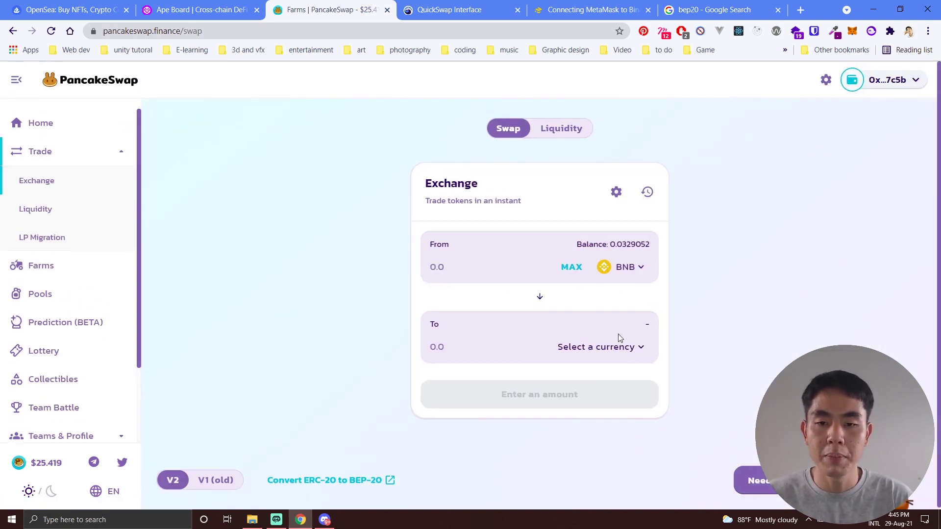
{"action": "left_click", "coordinate": [624, 348]}
{"action": "type", "text": "busd"}
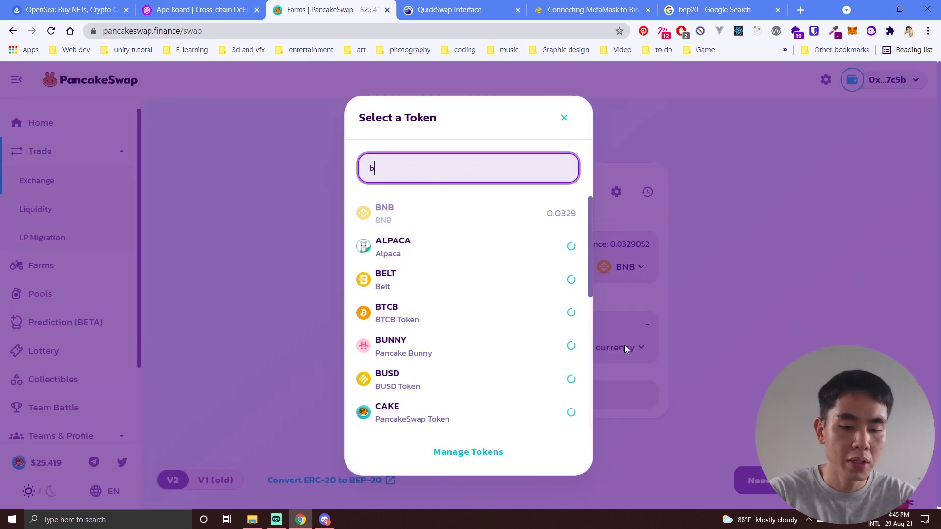
{"action": "left_click", "coordinate": [476, 214]}
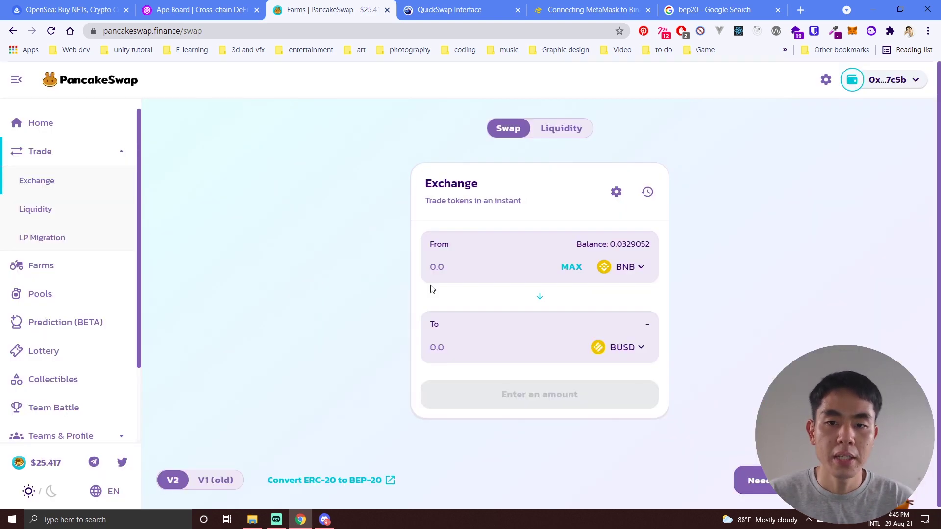
{"action": "scroll", "coordinate": [328, 269], "scroll_direction": "down", "scroll_amount": 1}
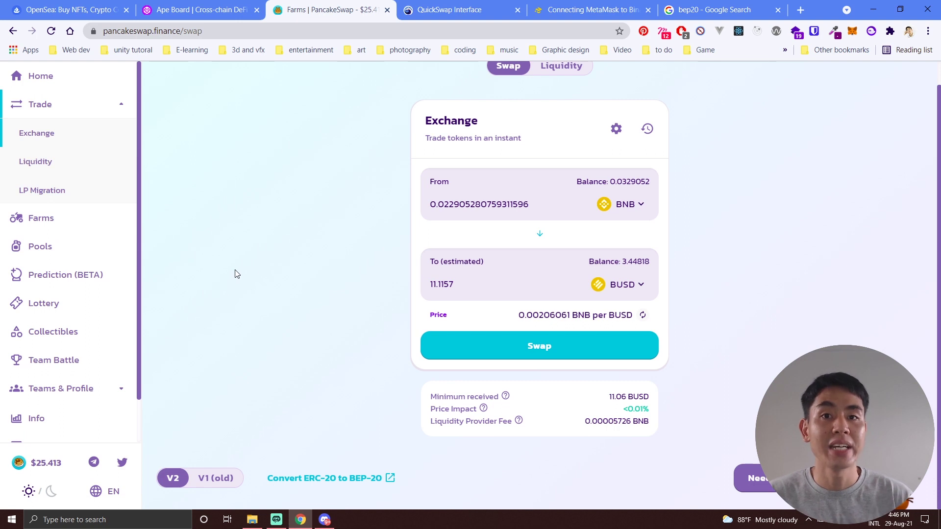
{"action": "scroll", "coordinate": [240, 273], "scroll_direction": "up", "scroll_amount": 2}
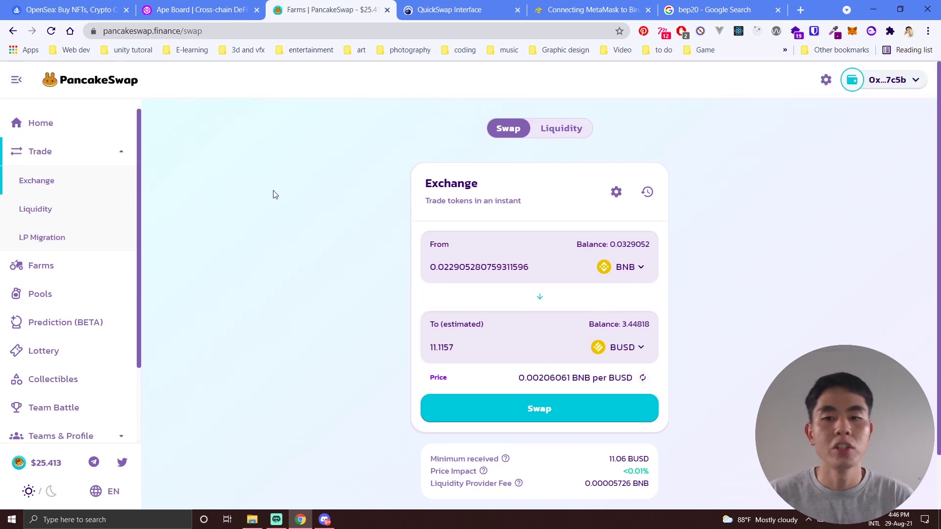
{"action": "left_click", "coordinate": [58, 131]}
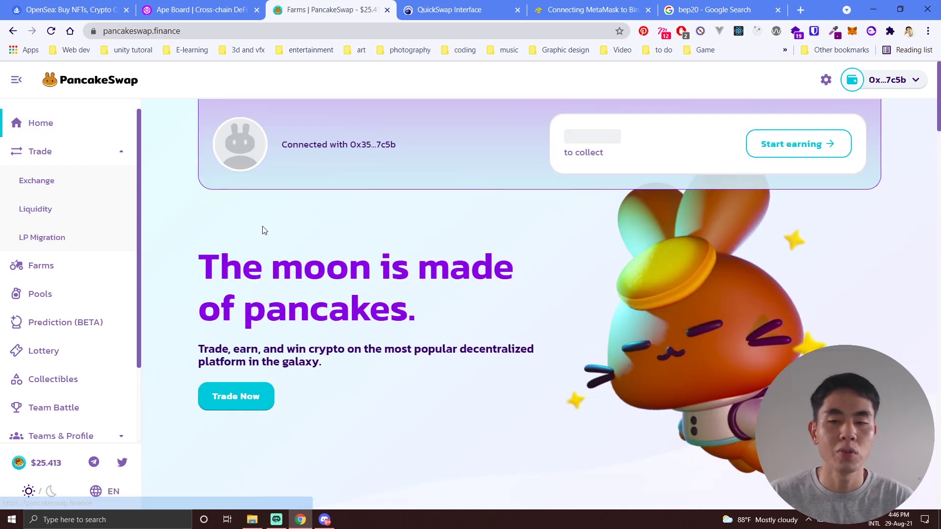
Switch to the Ape Board dashboard and examine the portfolio allocation, wallet assets, and the PancakeSwap and Quickswap farm positions.
{"action": "key", "text": "ctrl+shift+Tab"}
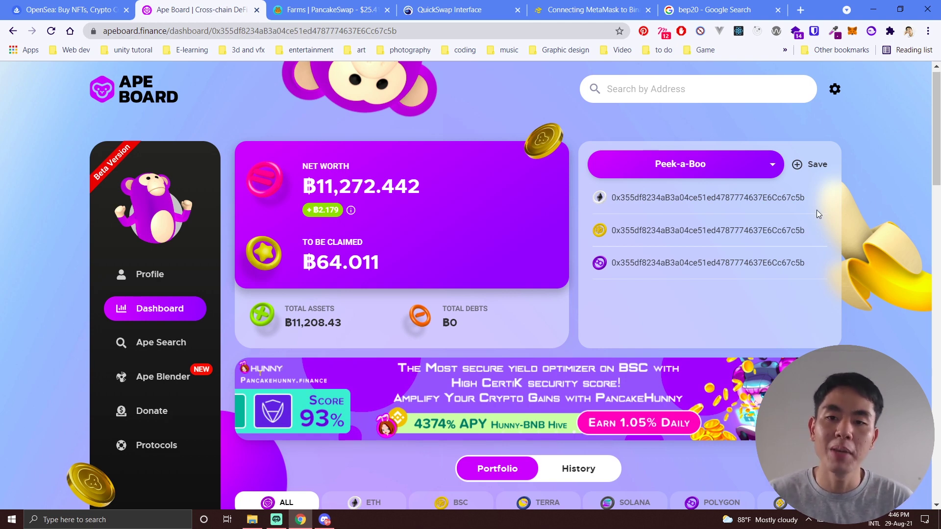
{"action": "scroll", "coordinate": [846, 186], "scroll_direction": "down", "scroll_amount": 3}
{"action": "scroll", "coordinate": [823, 235], "scroll_direction": "down", "scroll_amount": 4}
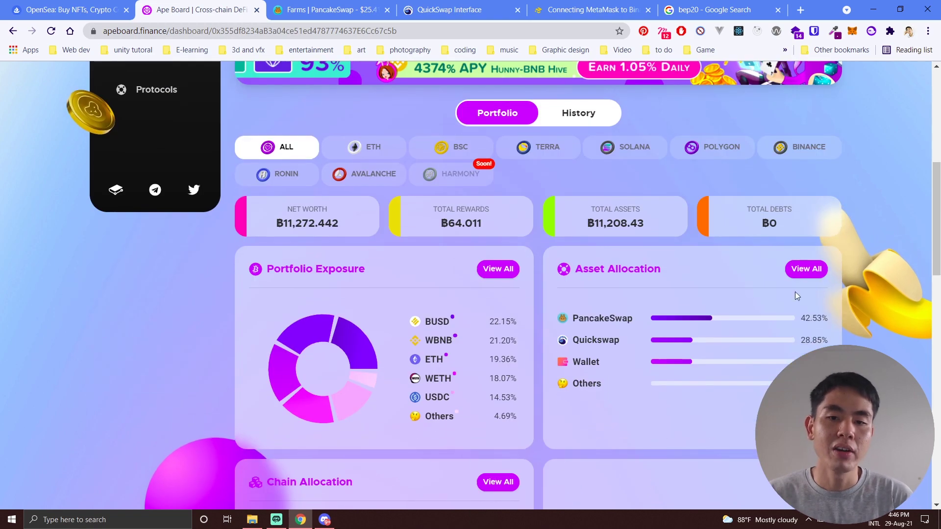
{"action": "scroll", "coordinate": [423, 338], "scroll_direction": "down", "scroll_amount": 12}
{"action": "scroll", "coordinate": [290, 256], "scroll_direction": "down", "scroll_amount": 4}
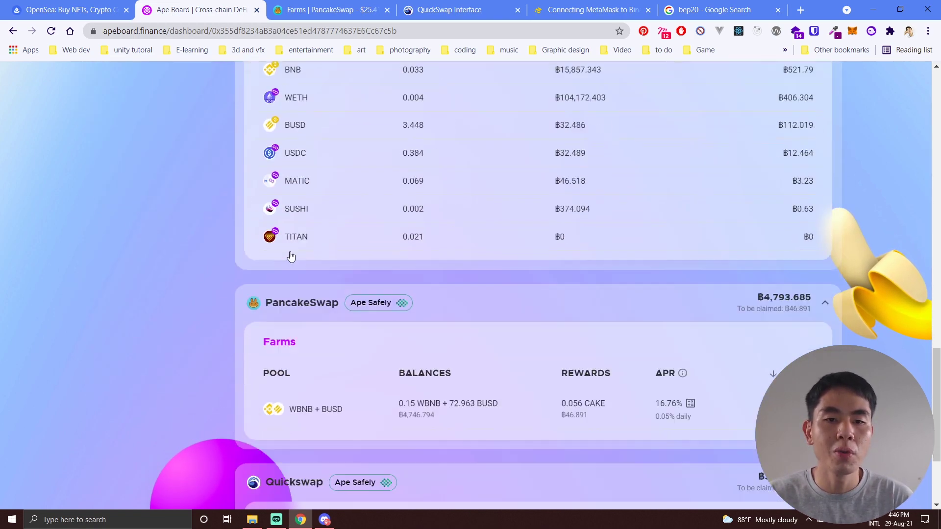
{"action": "scroll", "coordinate": [416, 195], "scroll_direction": "up", "scroll_amount": 4}
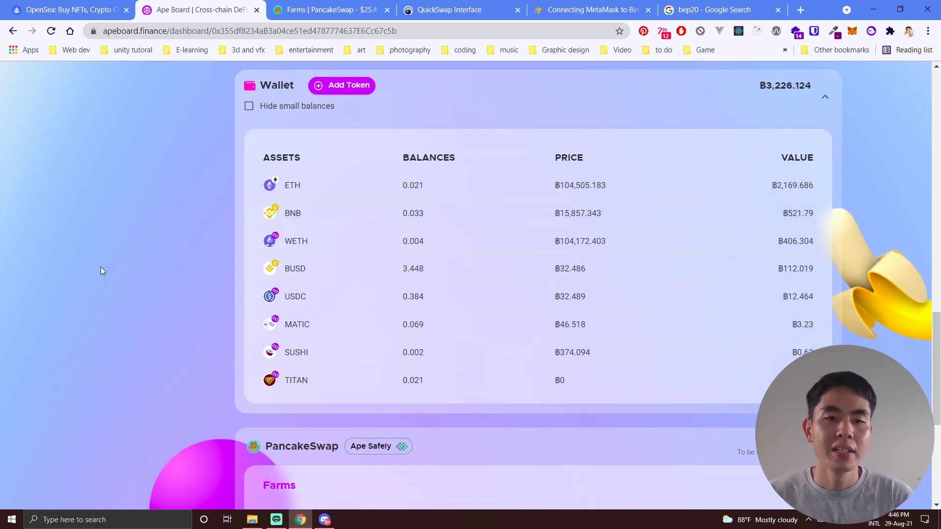
{"action": "scroll", "coordinate": [129, 260], "scroll_direction": "down", "scroll_amount": 3}
{"action": "scroll", "coordinate": [129, 263], "scroll_direction": "down", "scroll_amount": 4}
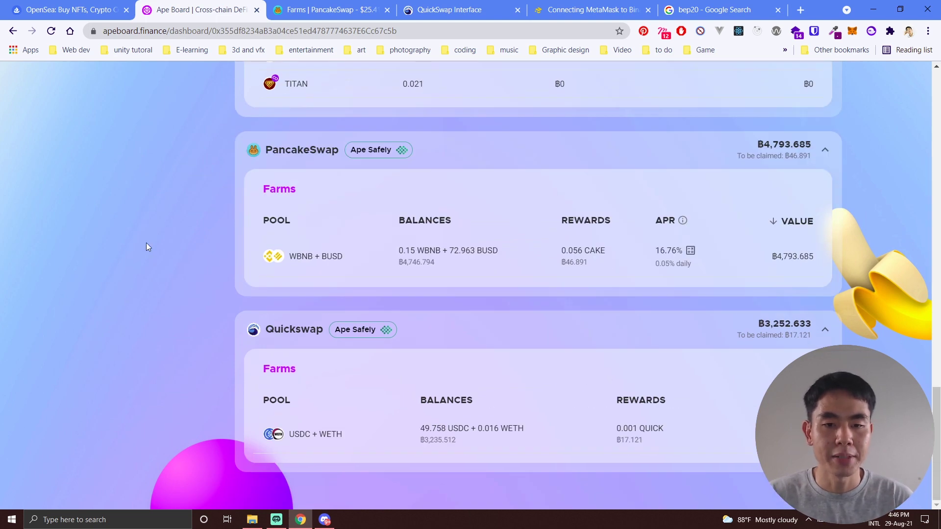
Return briefly to PancakeSwap, switch to the QuickSwap Interface page, and close the PancakeSwap page.
{"action": "left_click", "coordinate": [313, 11]}
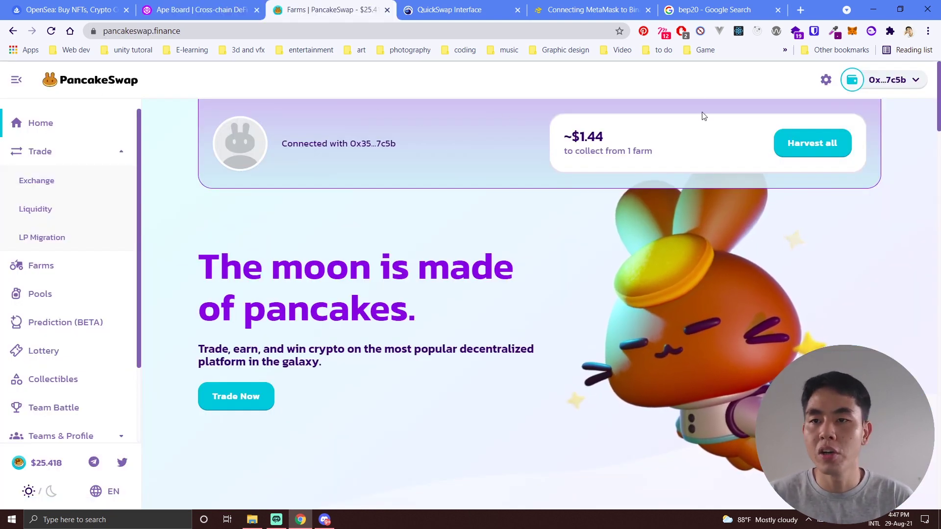
{"action": "left_click", "coordinate": [853, 31]}
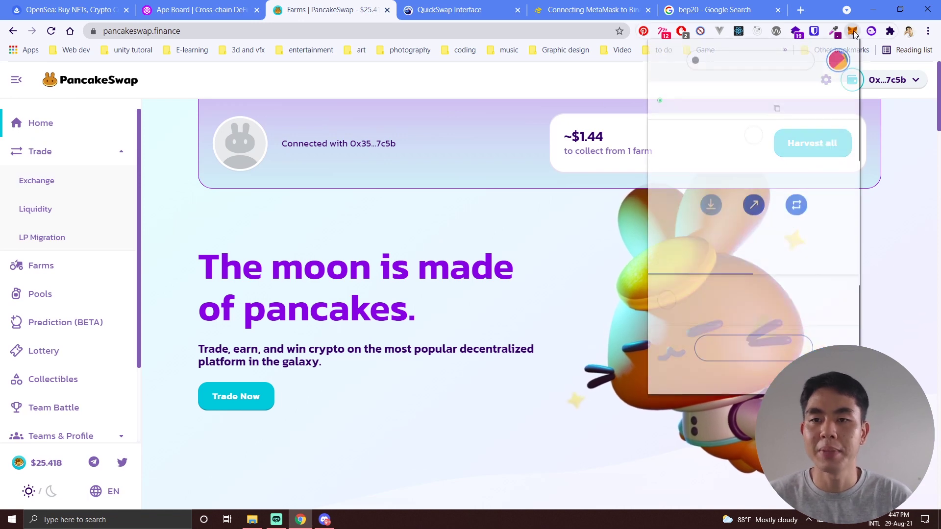
{"action": "left_click", "coordinate": [453, 10]}
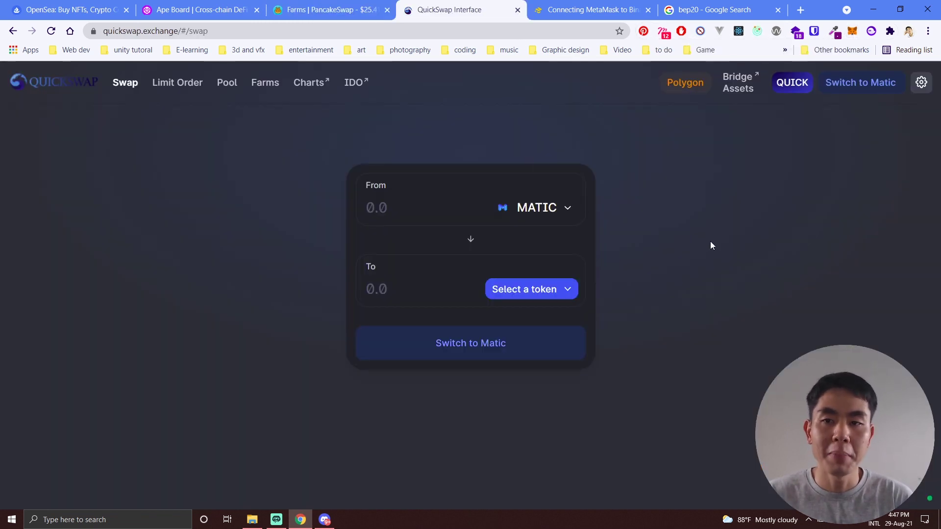
{"action": "left_click", "coordinate": [387, 10]}
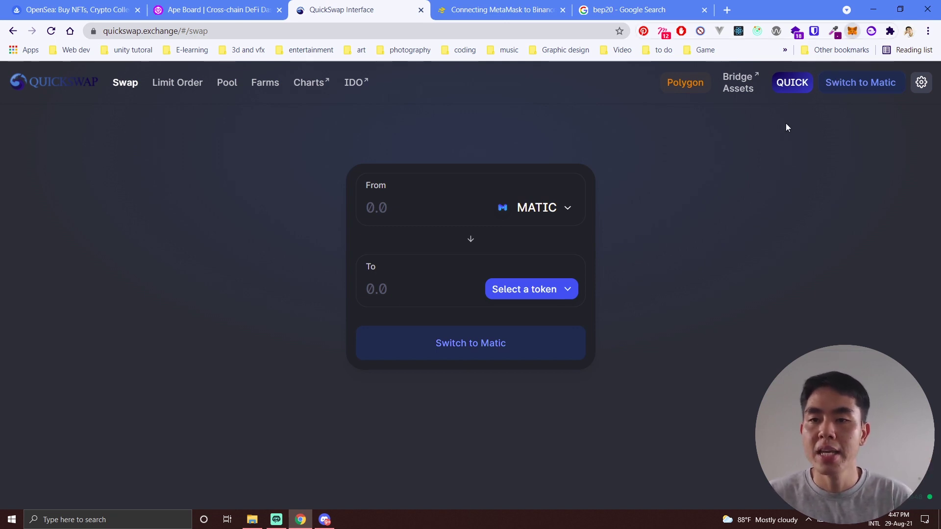
Change the MetaMask network to Matic Mainnet for QuickSwap and dismiss the wallet.
{"action": "left_click", "coordinate": [771, 69]}
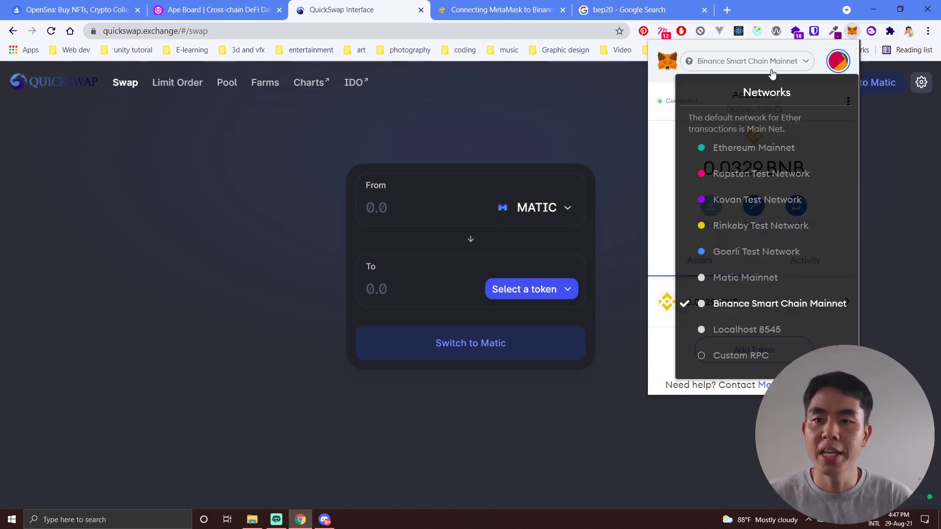
{"action": "left_click", "coordinate": [751, 278]}
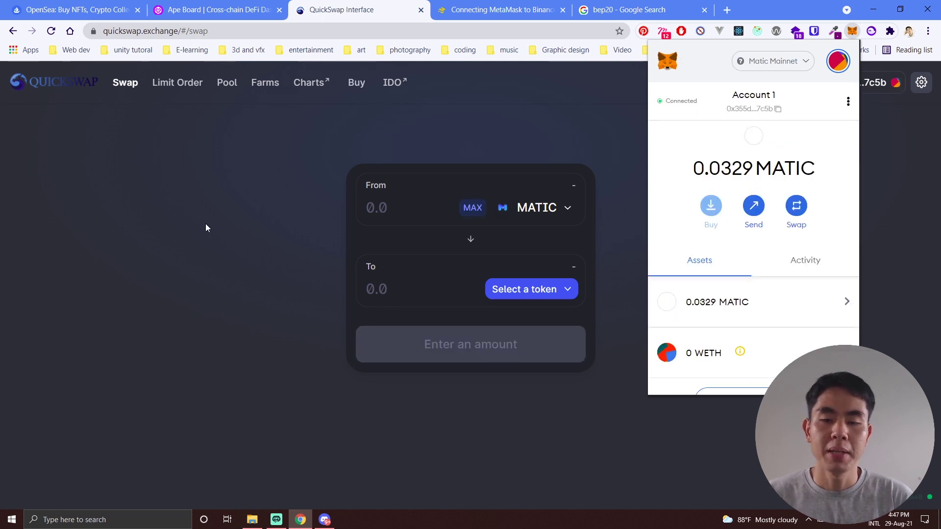
{"action": "left_click", "coordinate": [206, 222]}
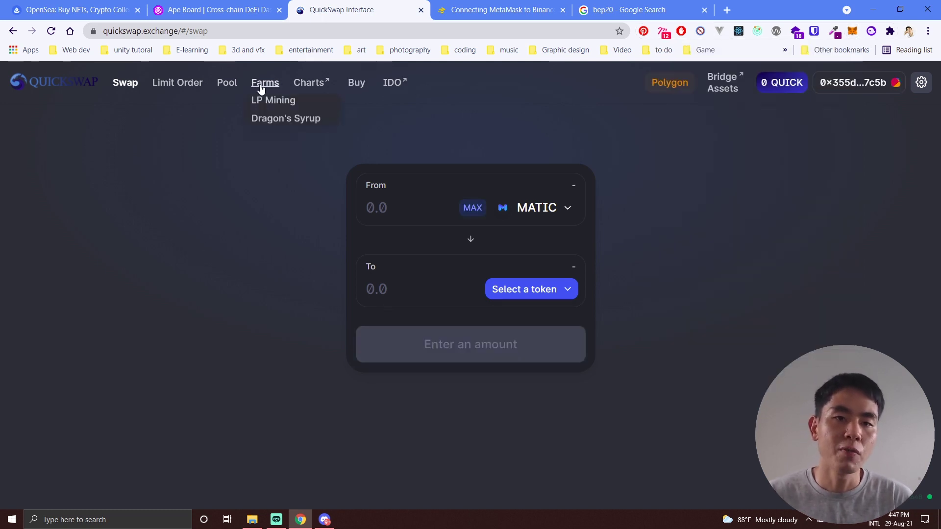
Open QuickSwap's LP Mining farms and examine the ETH-USDC pool's deposits, rewards and APY.
{"action": "left_click", "coordinate": [261, 98]}
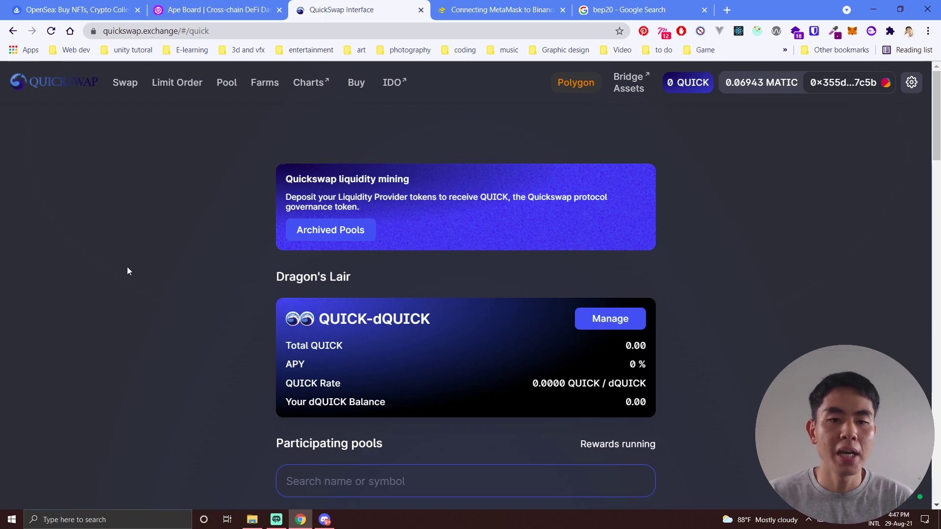
{"action": "scroll", "coordinate": [128, 261], "scroll_direction": "down", "scroll_amount": 7}
{"action": "scroll", "coordinate": [131, 262], "scroll_direction": "down", "scroll_amount": 1}
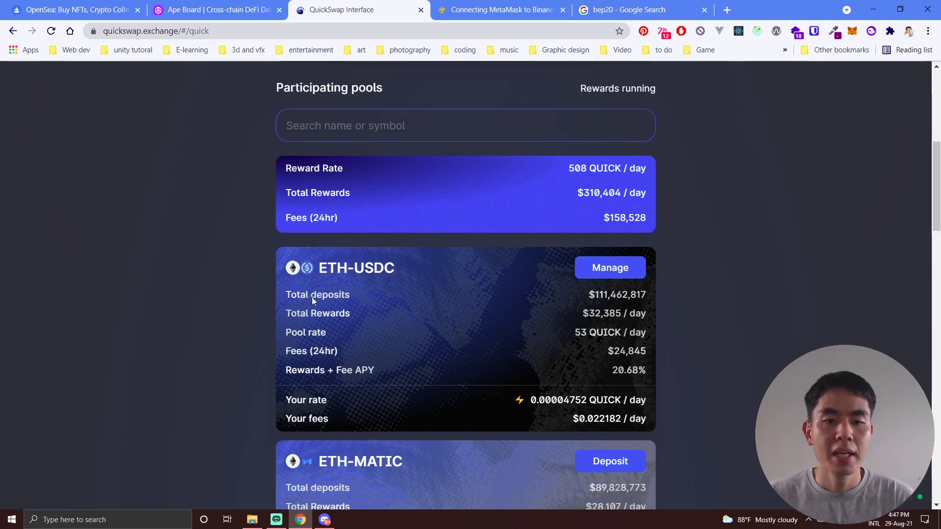